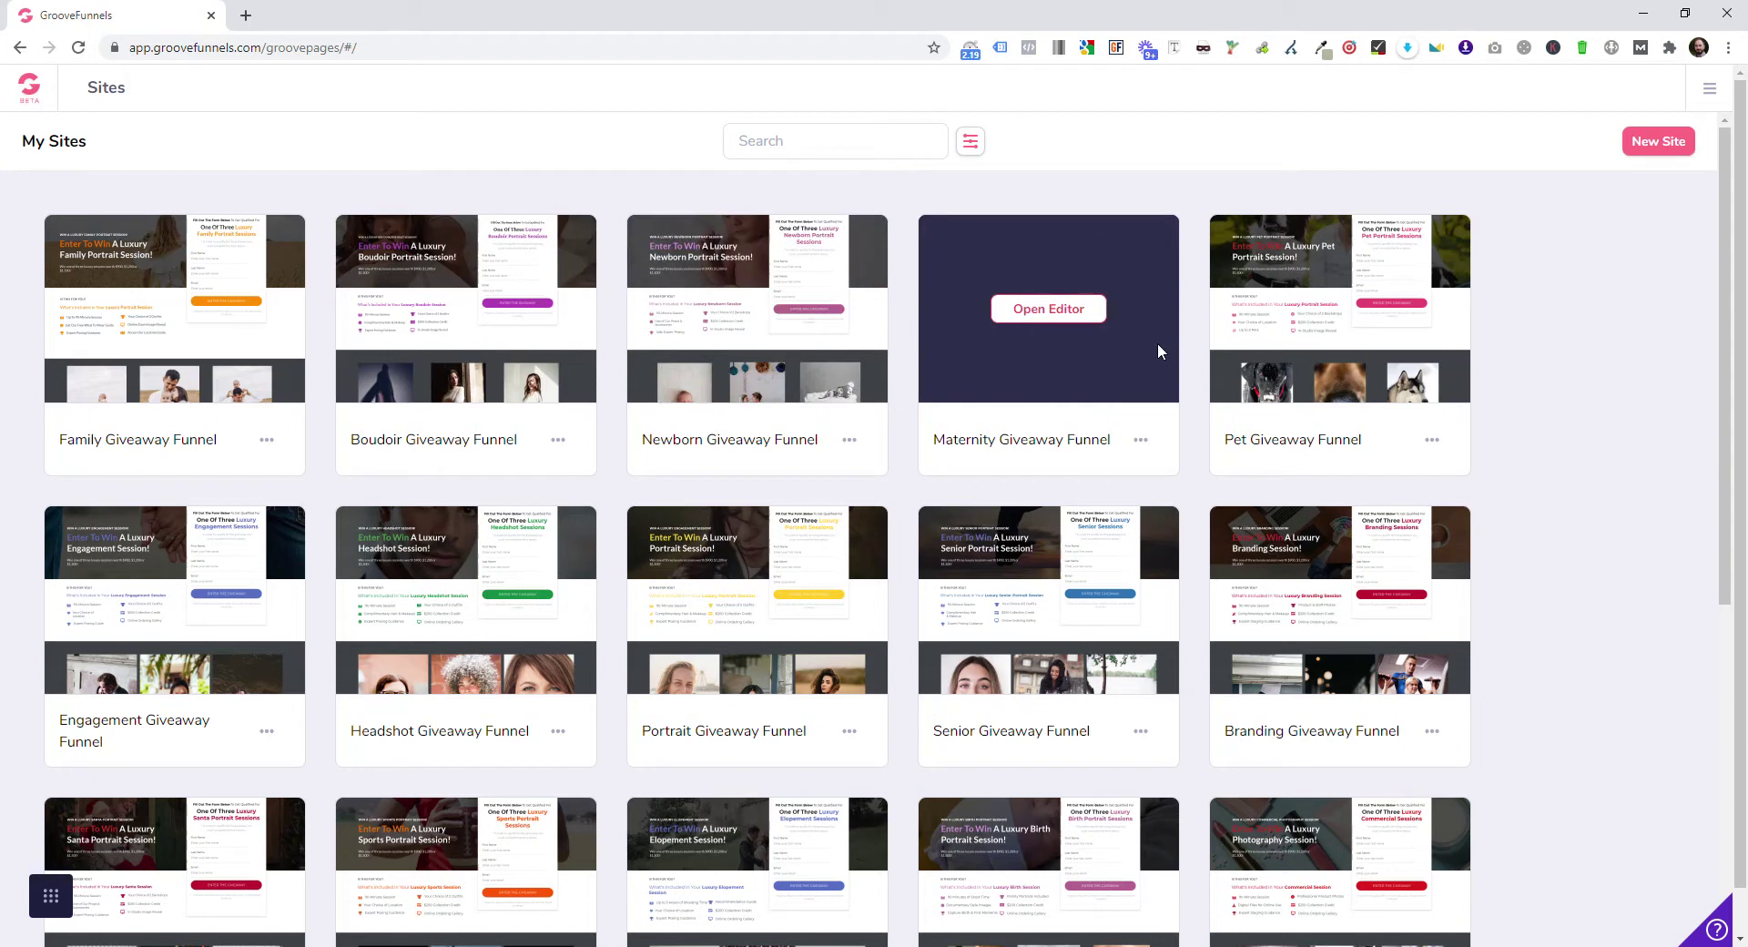
Open the Engagement Giveaway Funnel in the editor and show its pages list.
left_click(212, 603)
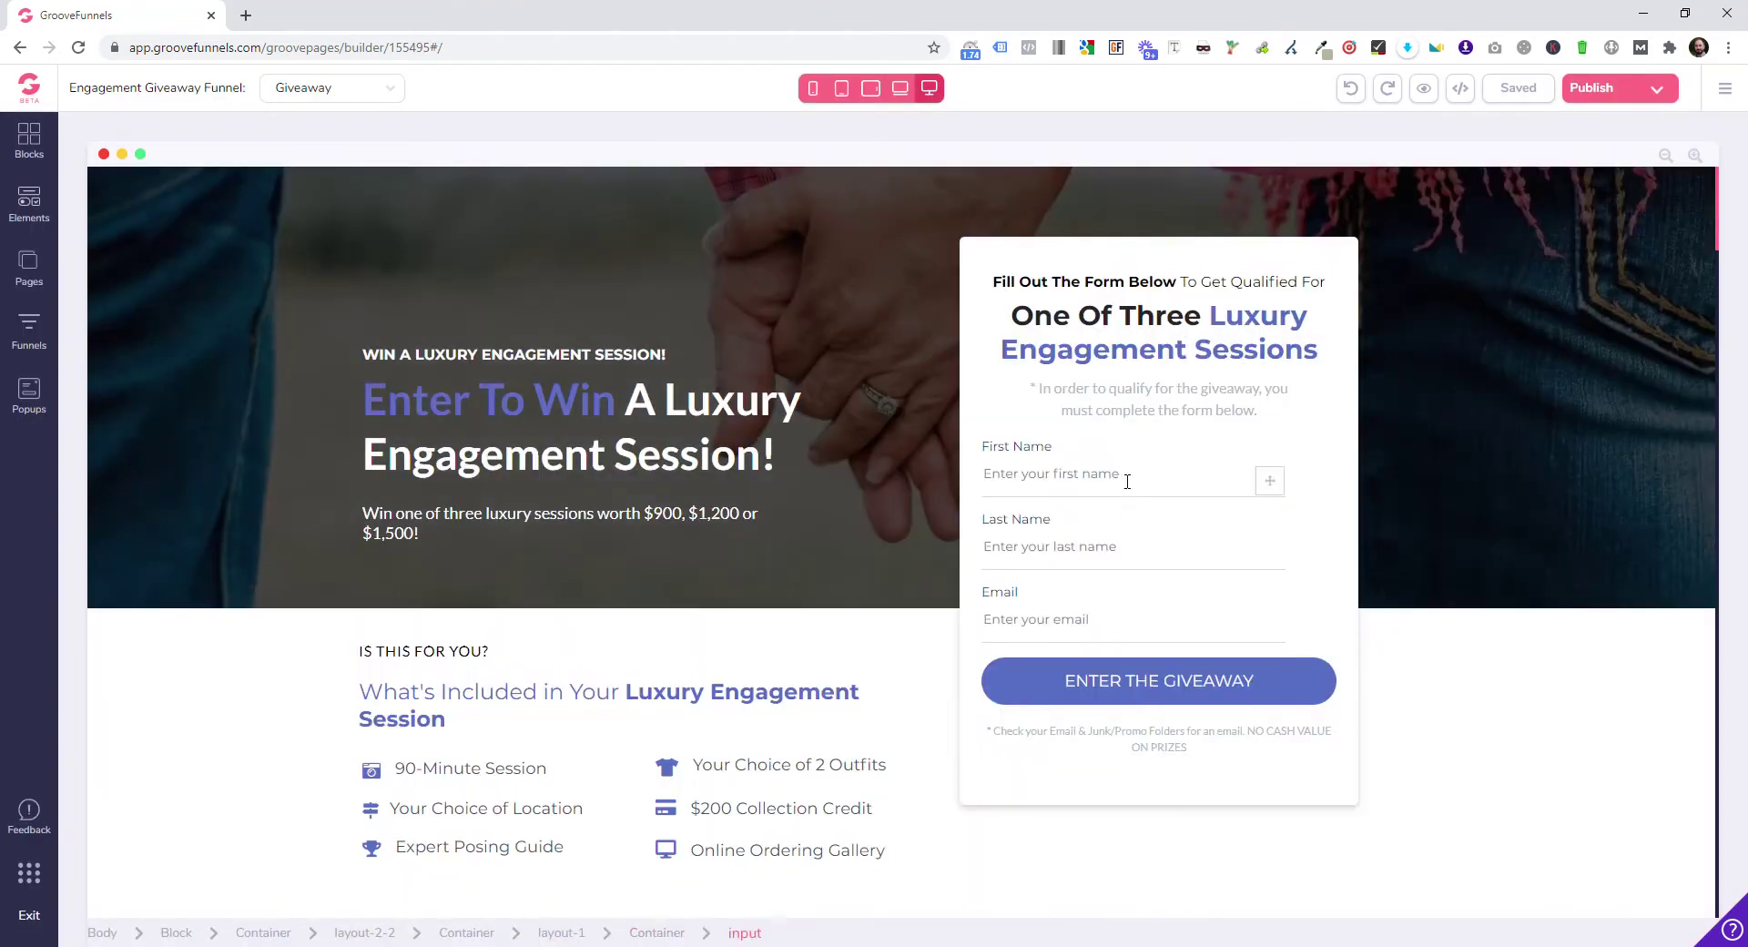
left_click(29, 264)
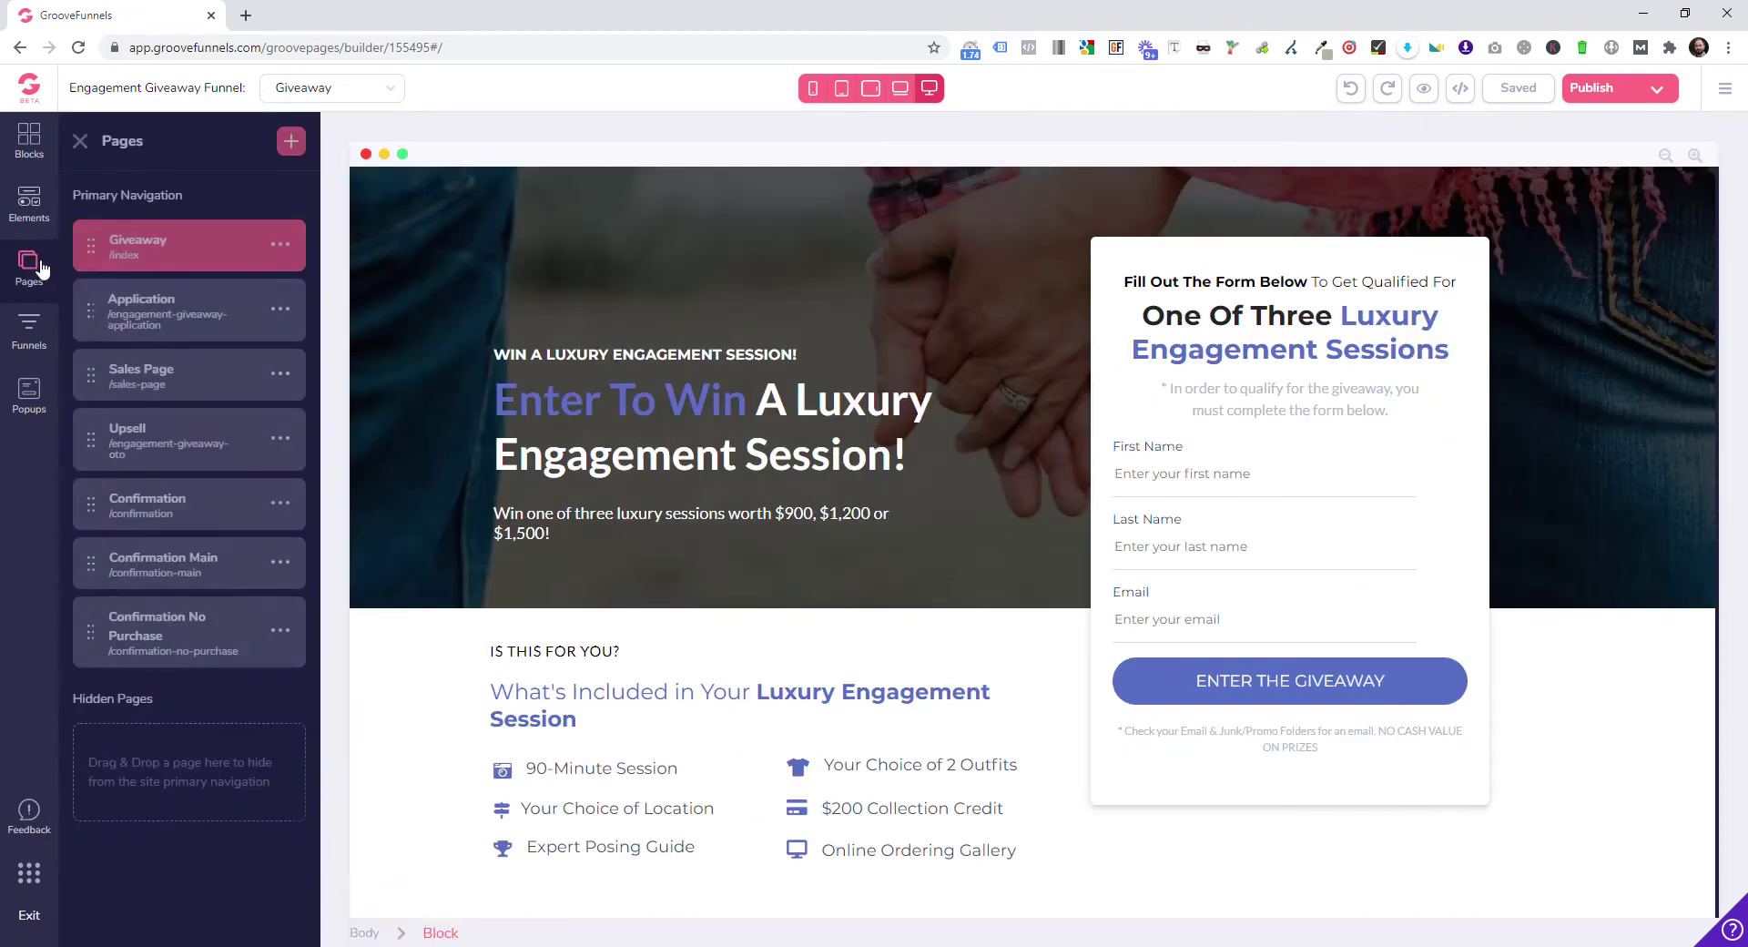
Clone the Giveaway page to create a 'Giveaway copy' page.
left_click(280, 245)
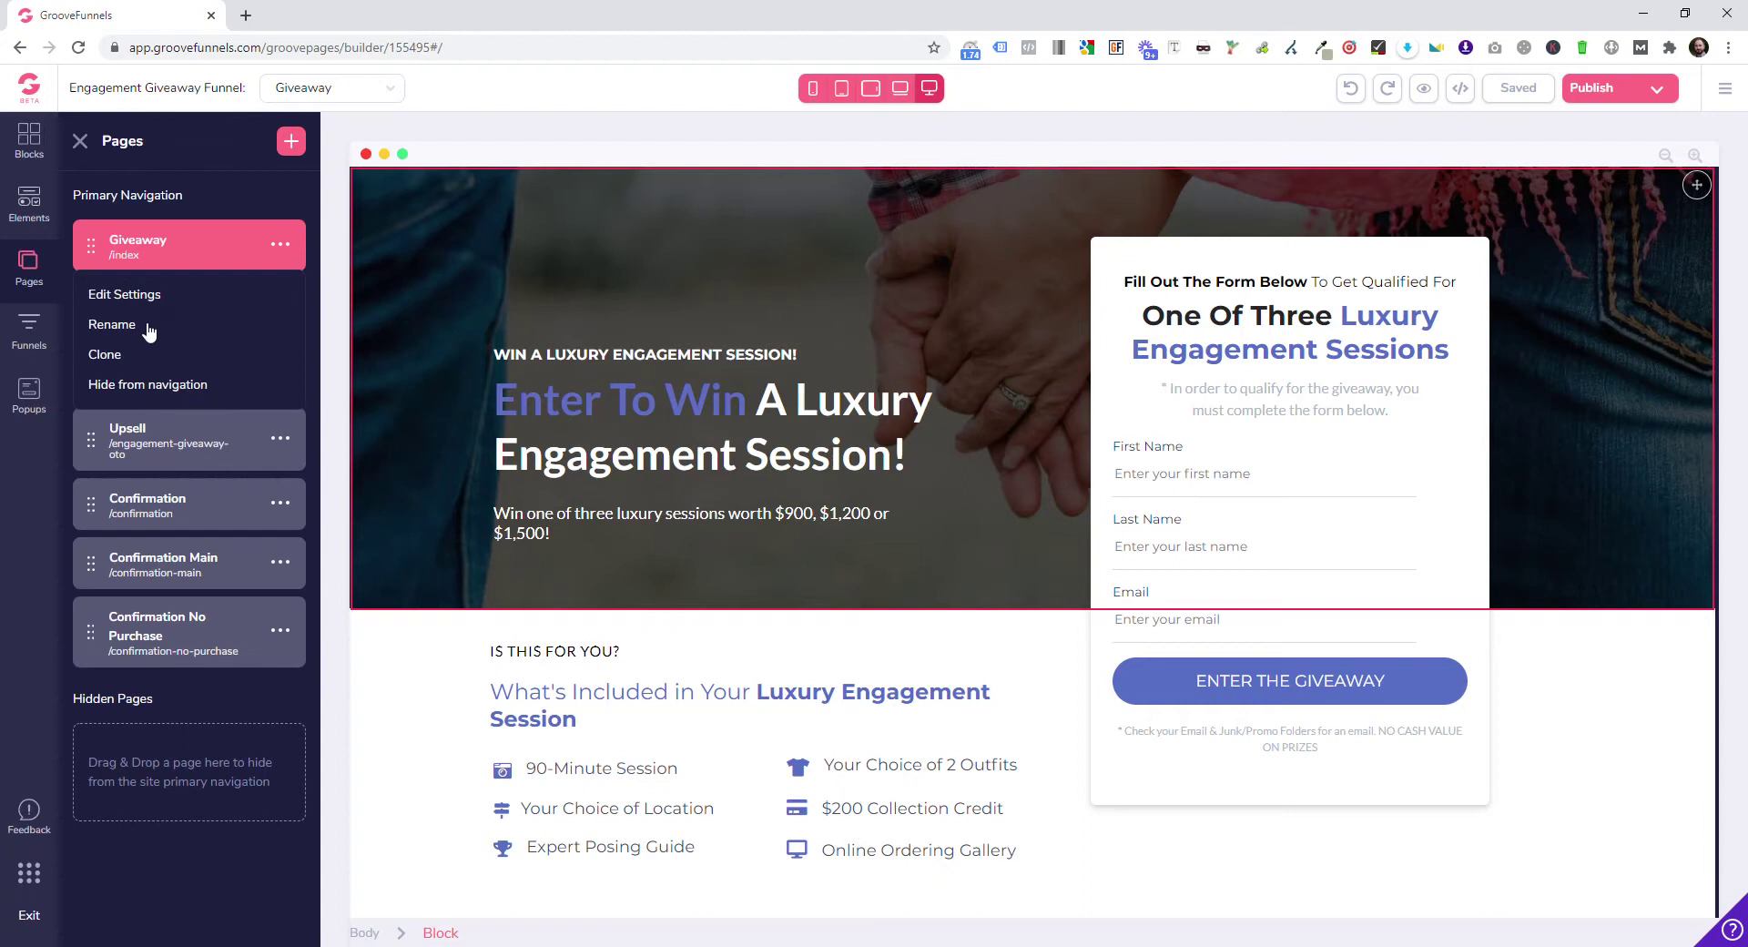
left_click(120, 355)
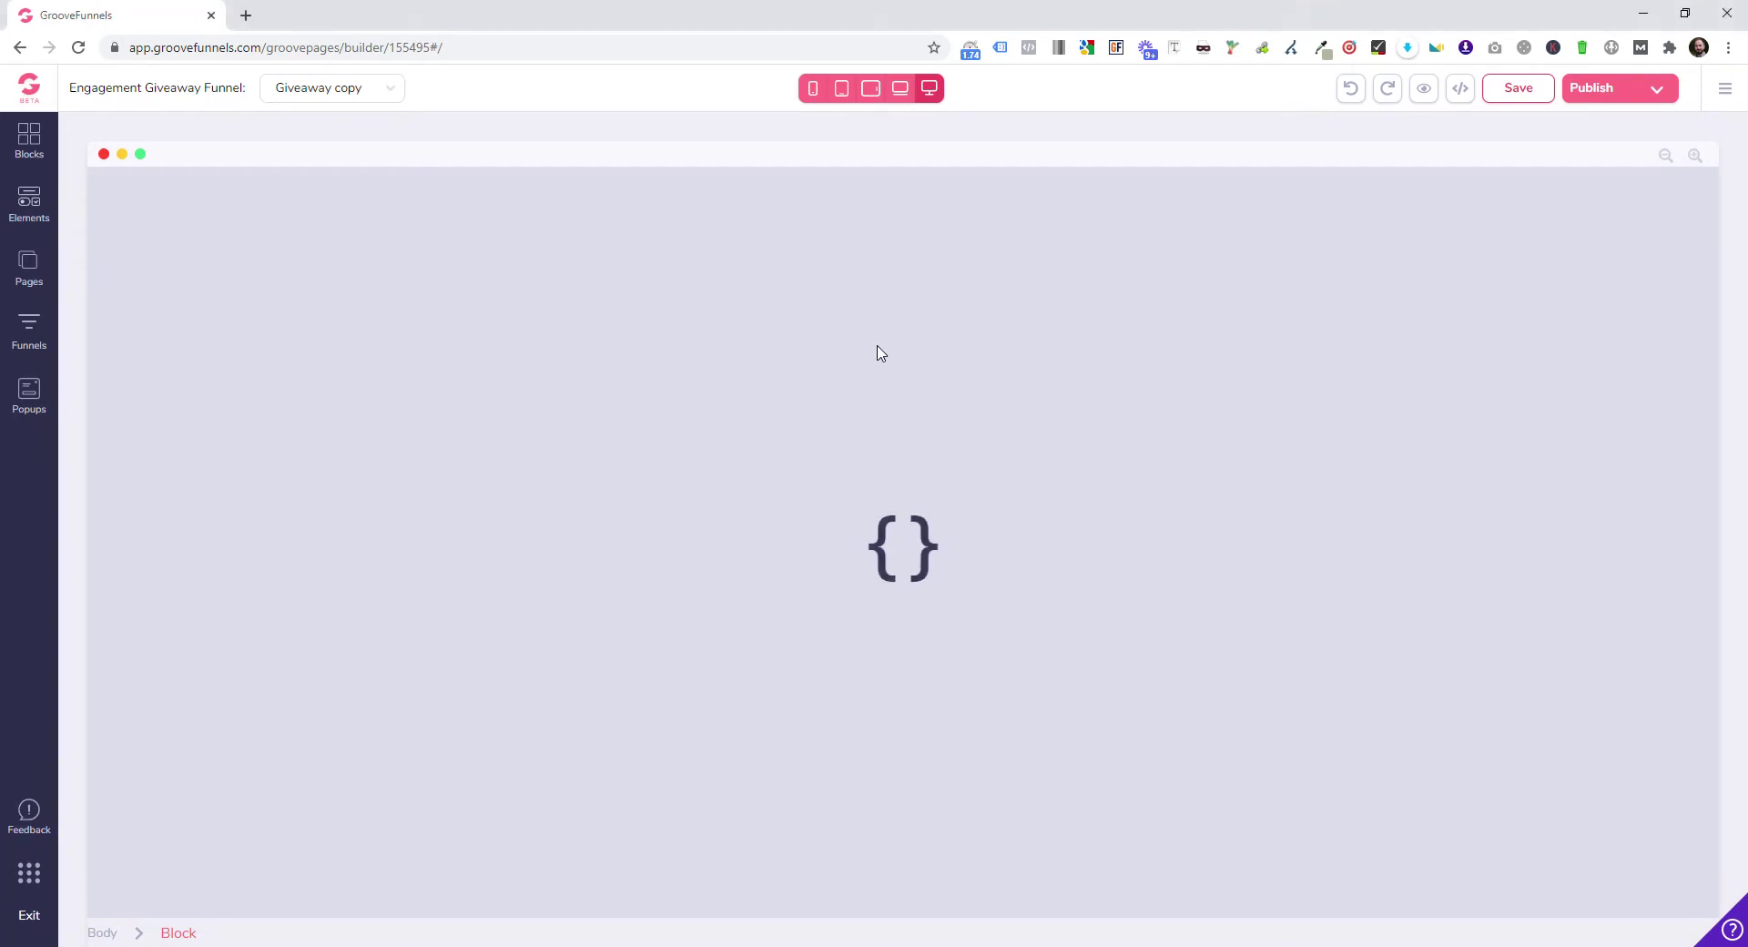
left_click(26, 266)
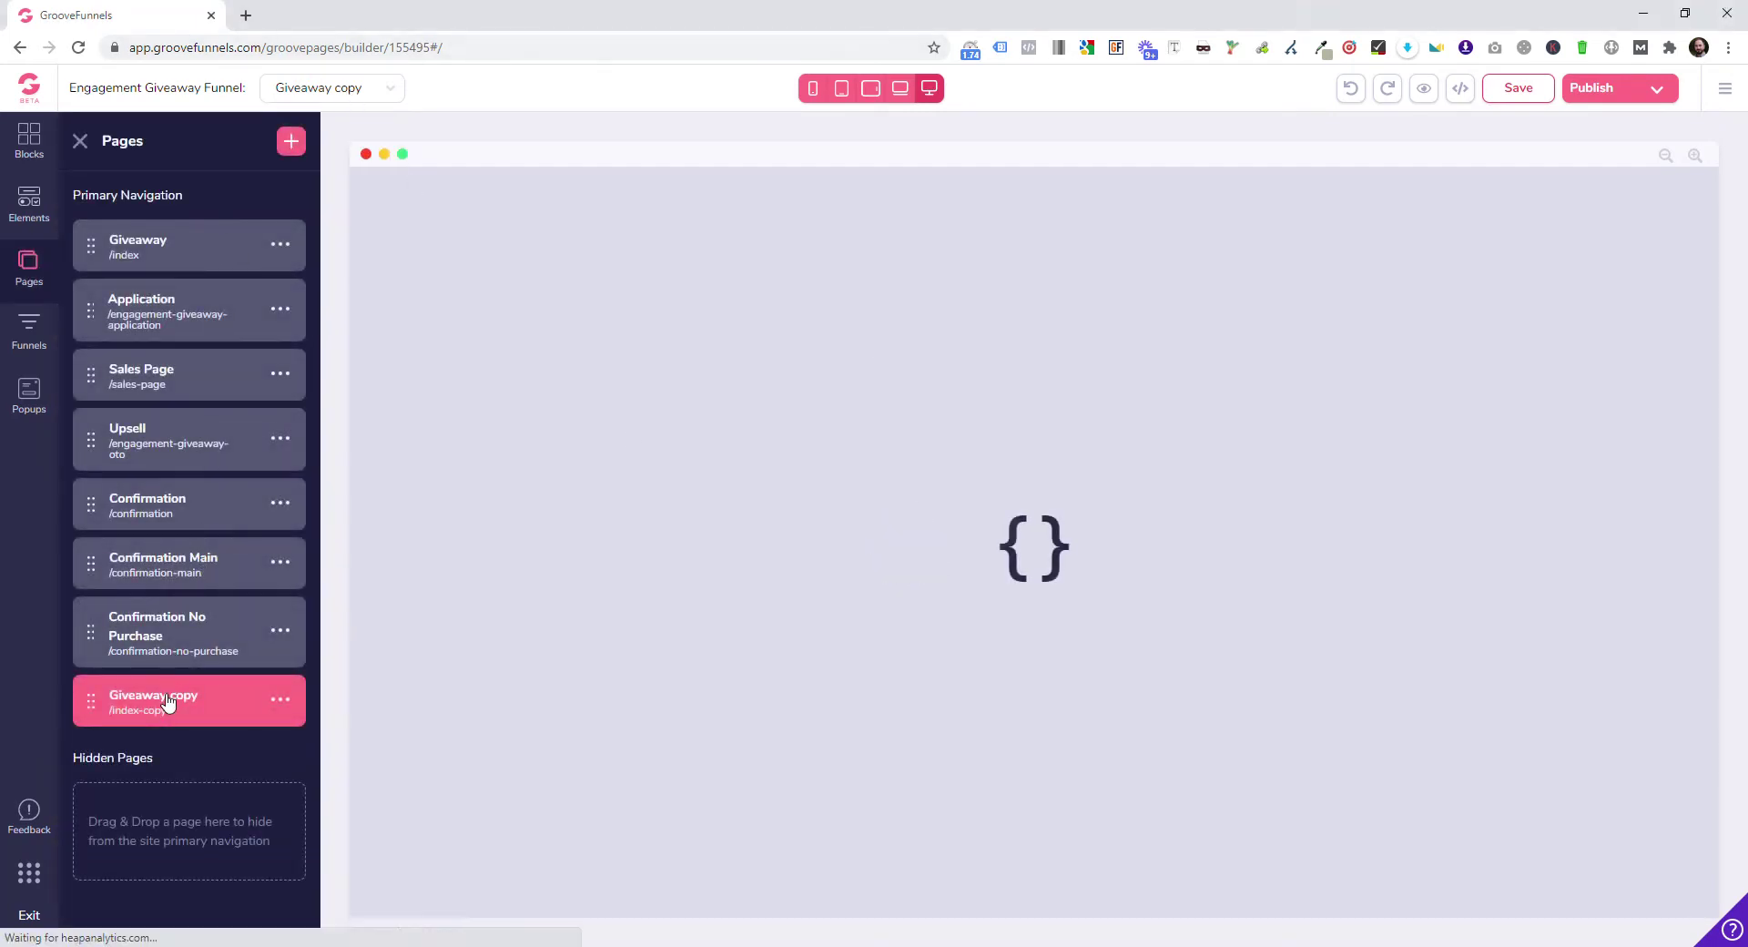
Reload the editor and switch to the Giveaway copy page, selecting its First Name input.
right_click(877, 528)
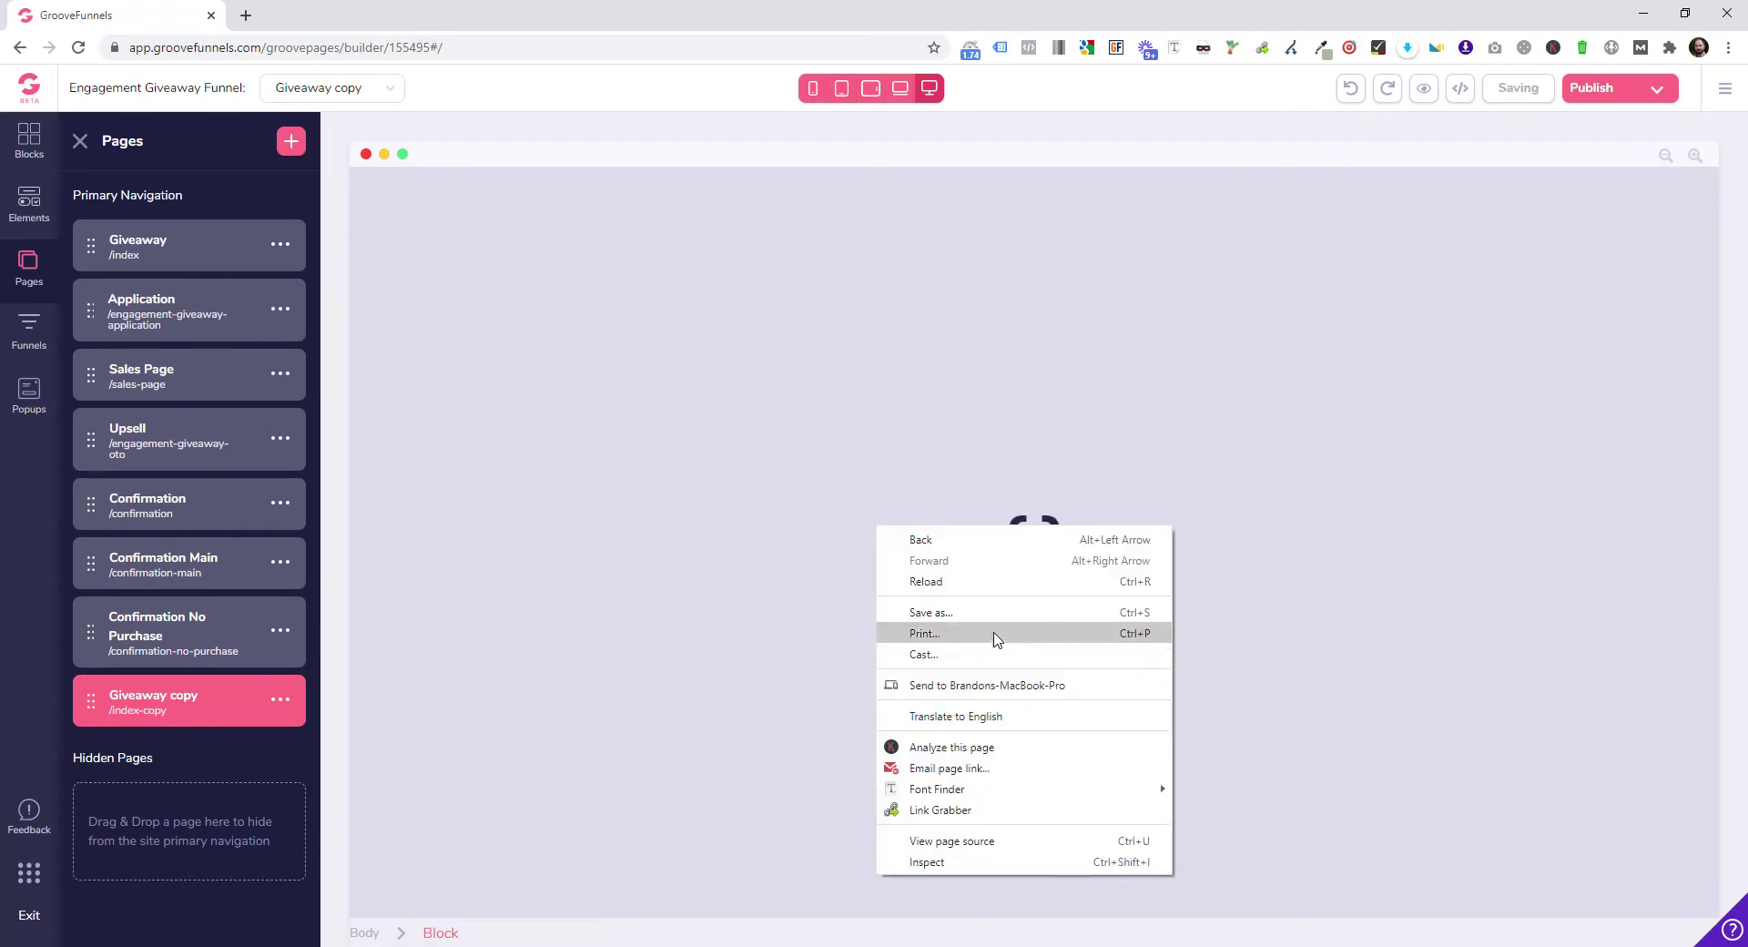
left_click(991, 581)
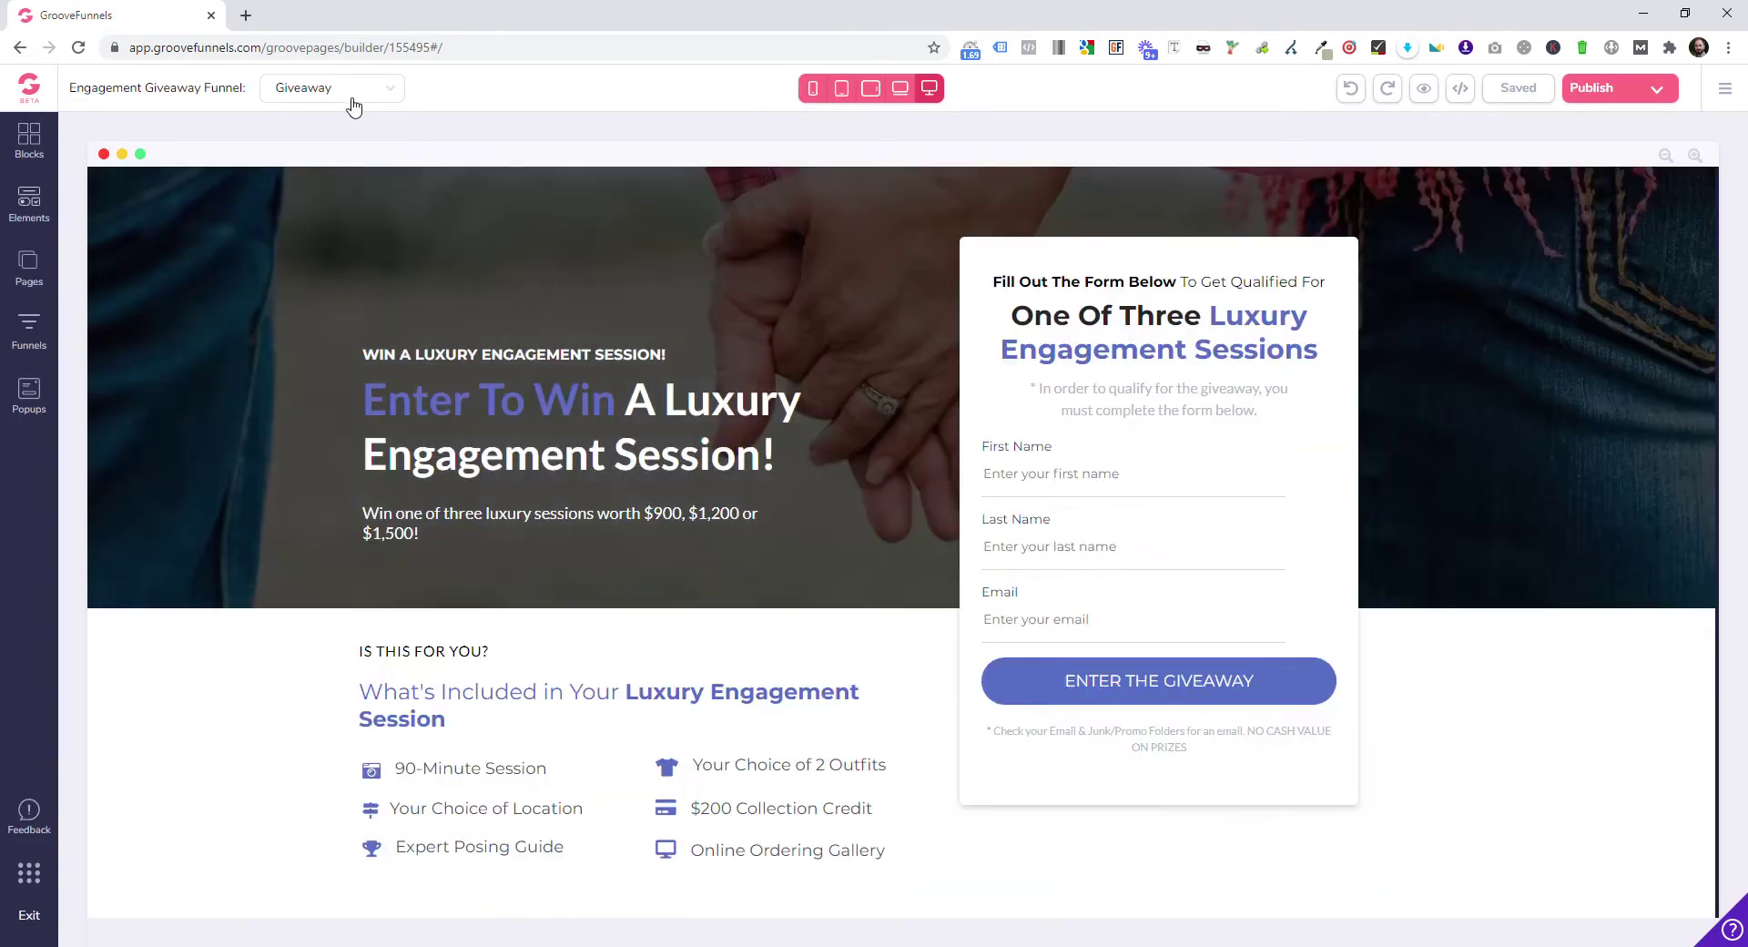
left_click(351, 96)
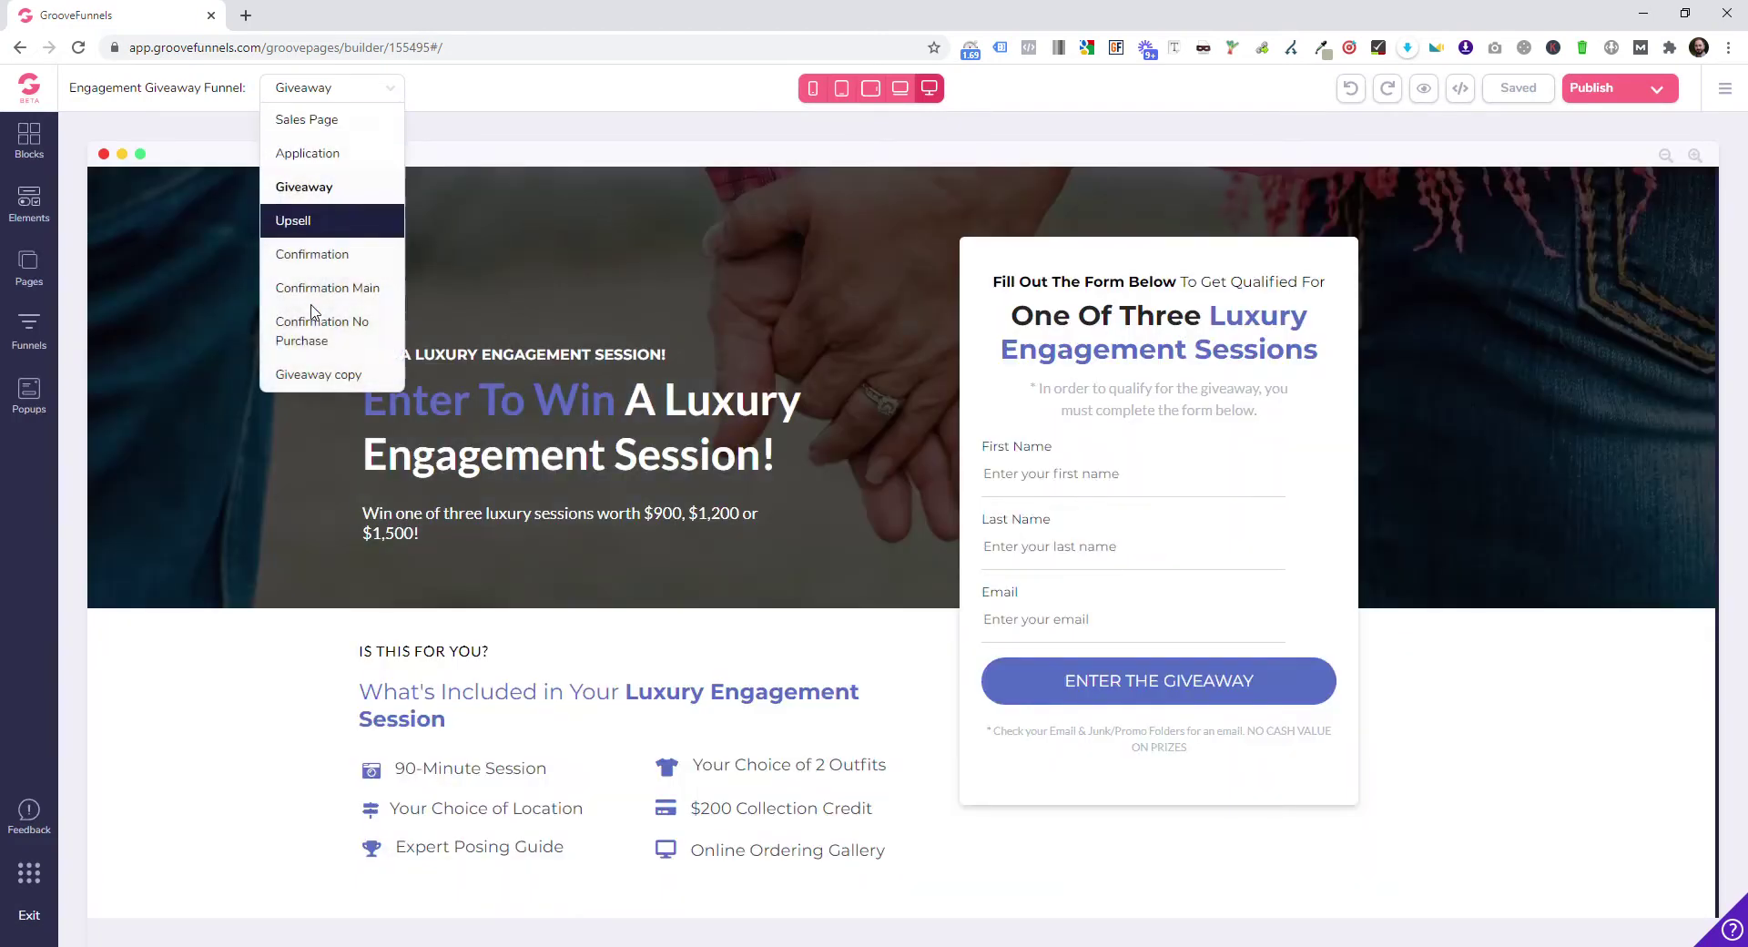
left_click(315, 374)
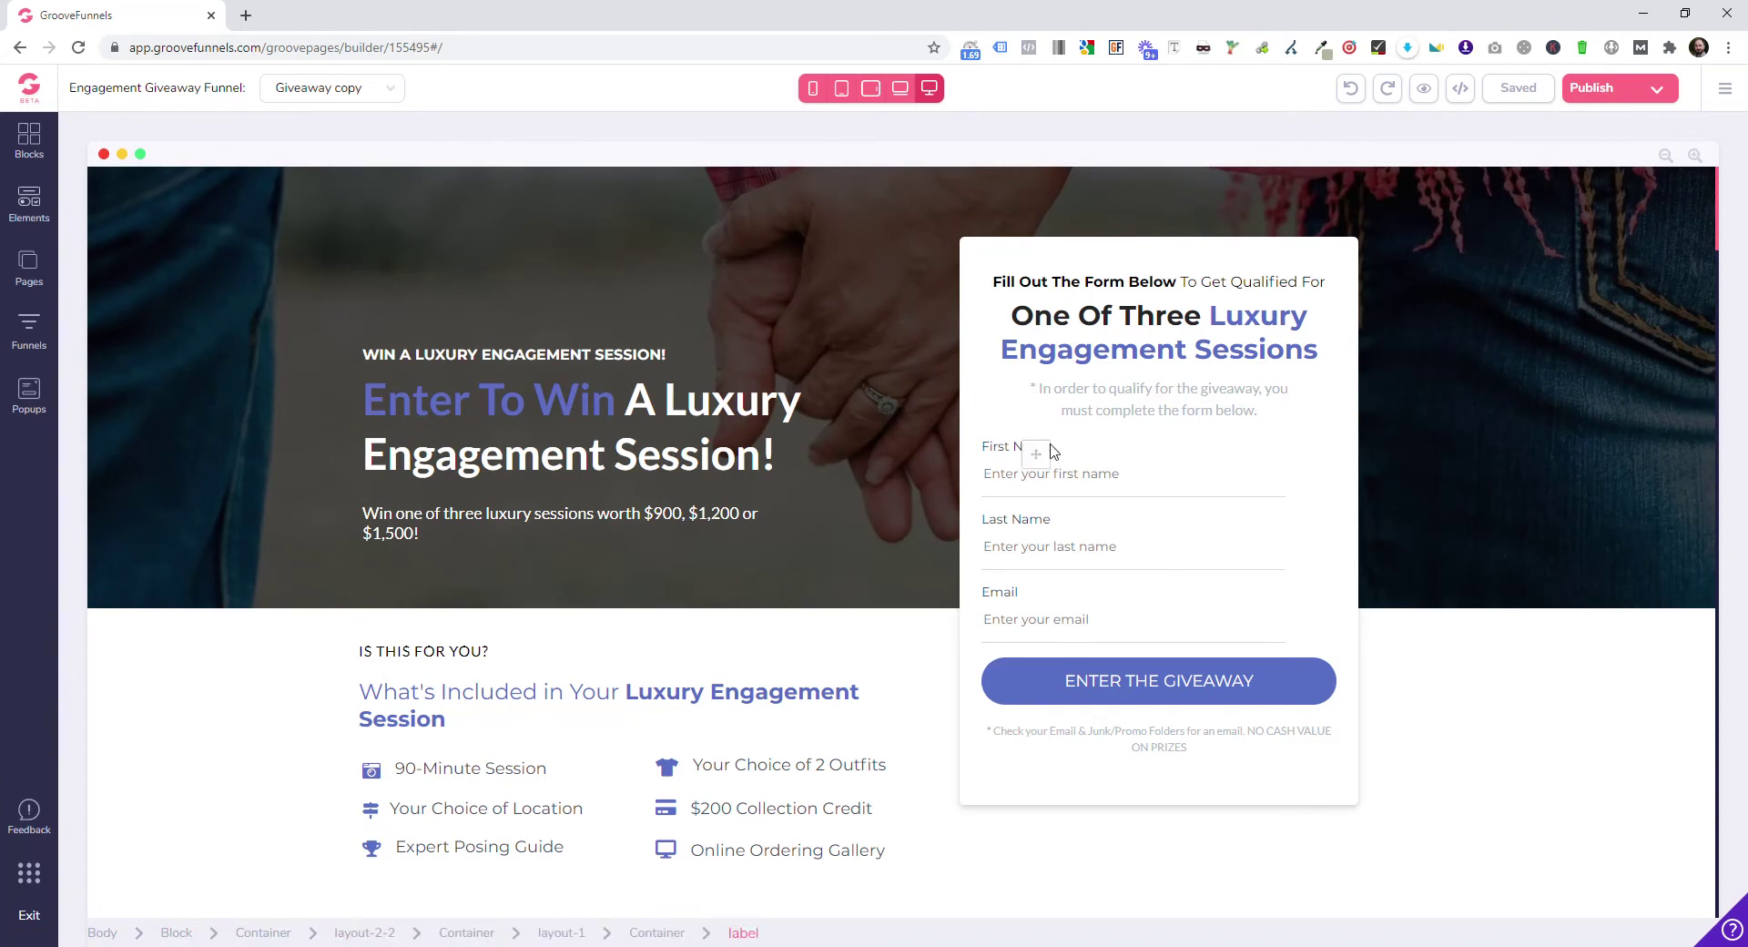
left_click(1008, 489)
Inspect the First Name input's settings, including its ID, name and placeholder.
left_click(1037, 475)
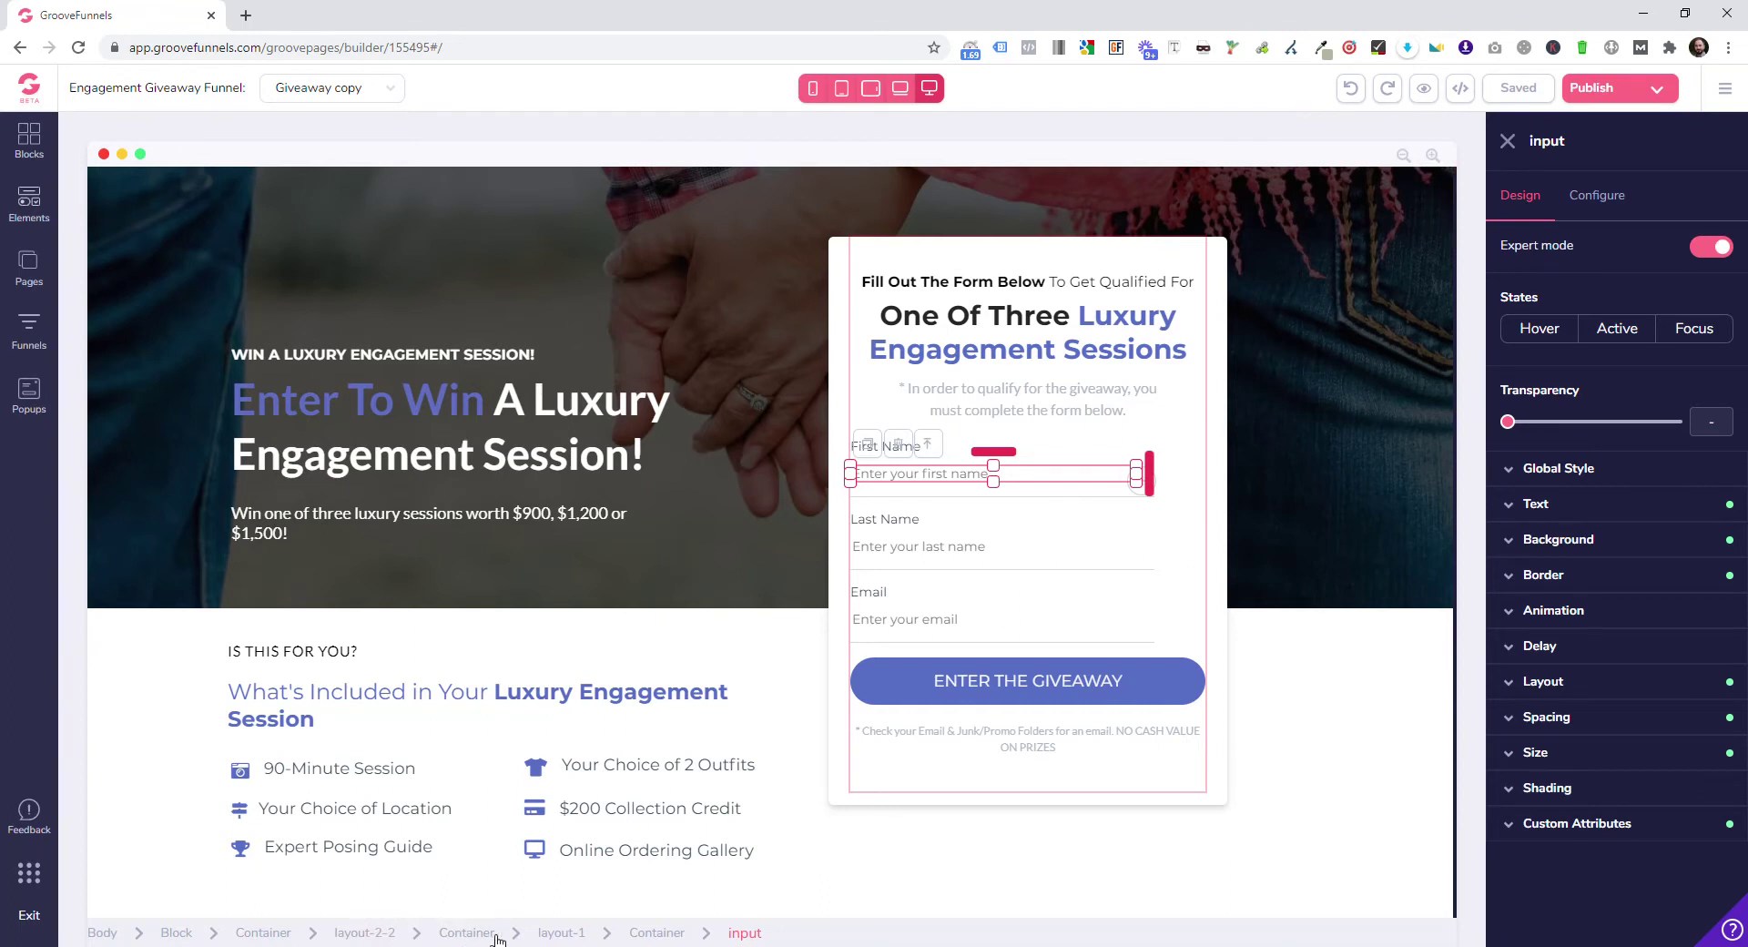
left_click(639, 934)
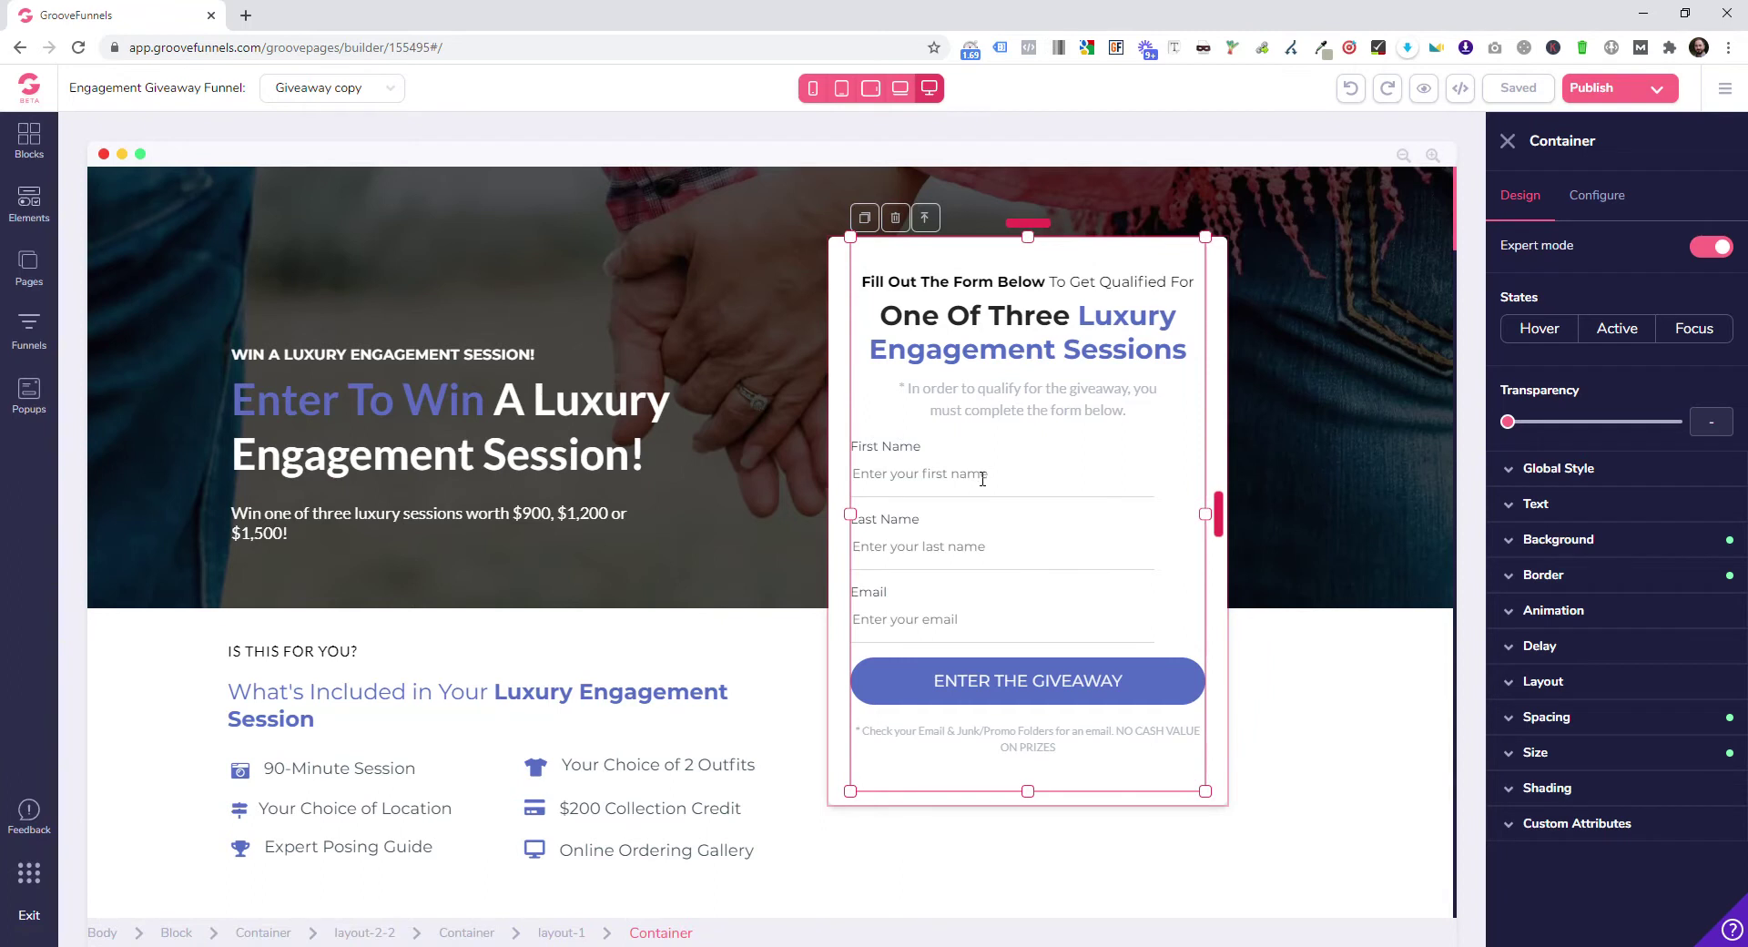
left_click(954, 469)
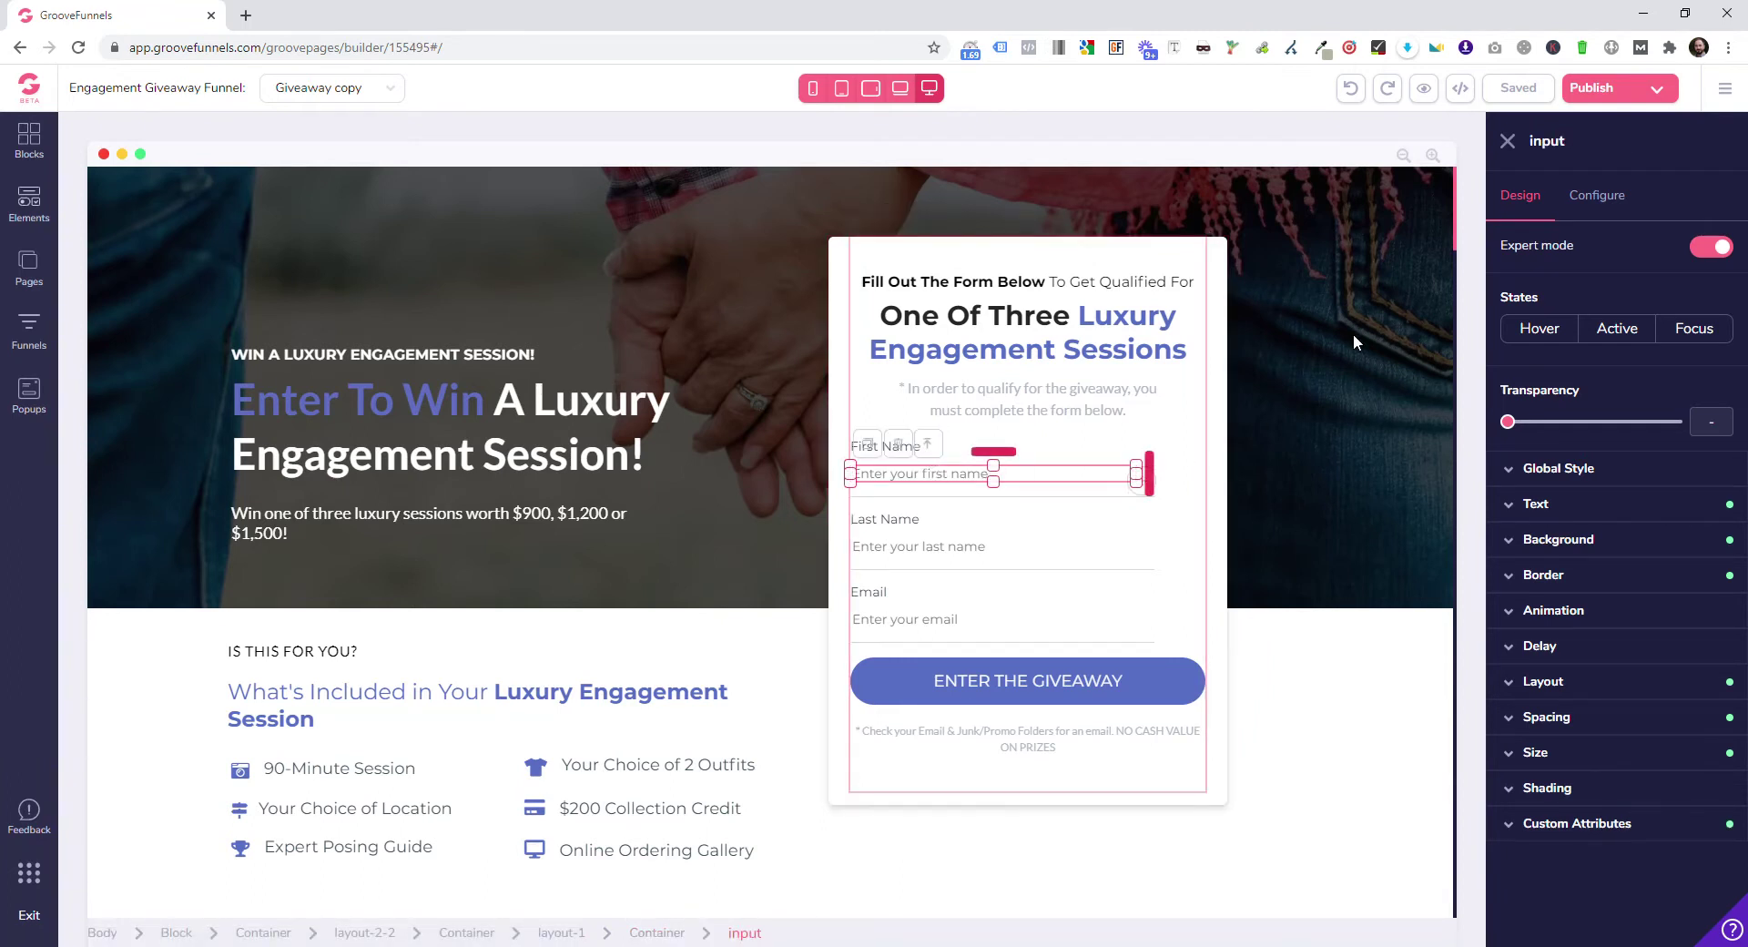
left_click(1597, 195)
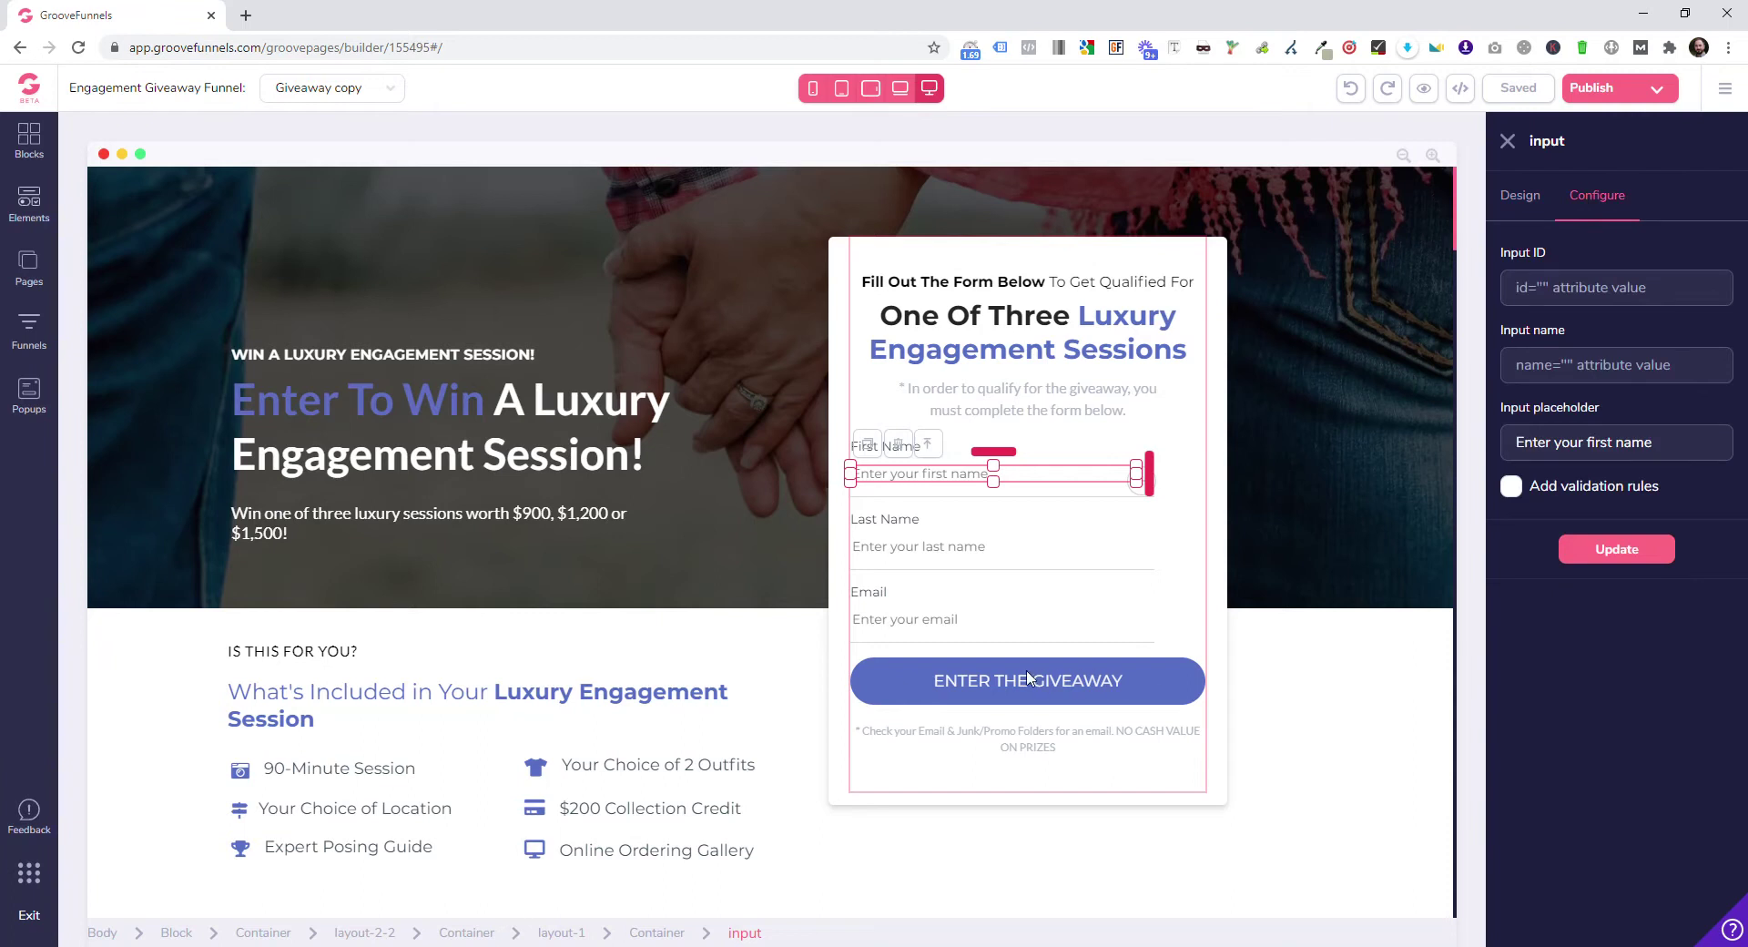
Increase the top padding of the section below the hero so its content sits lower.
left_click(1065, 681)
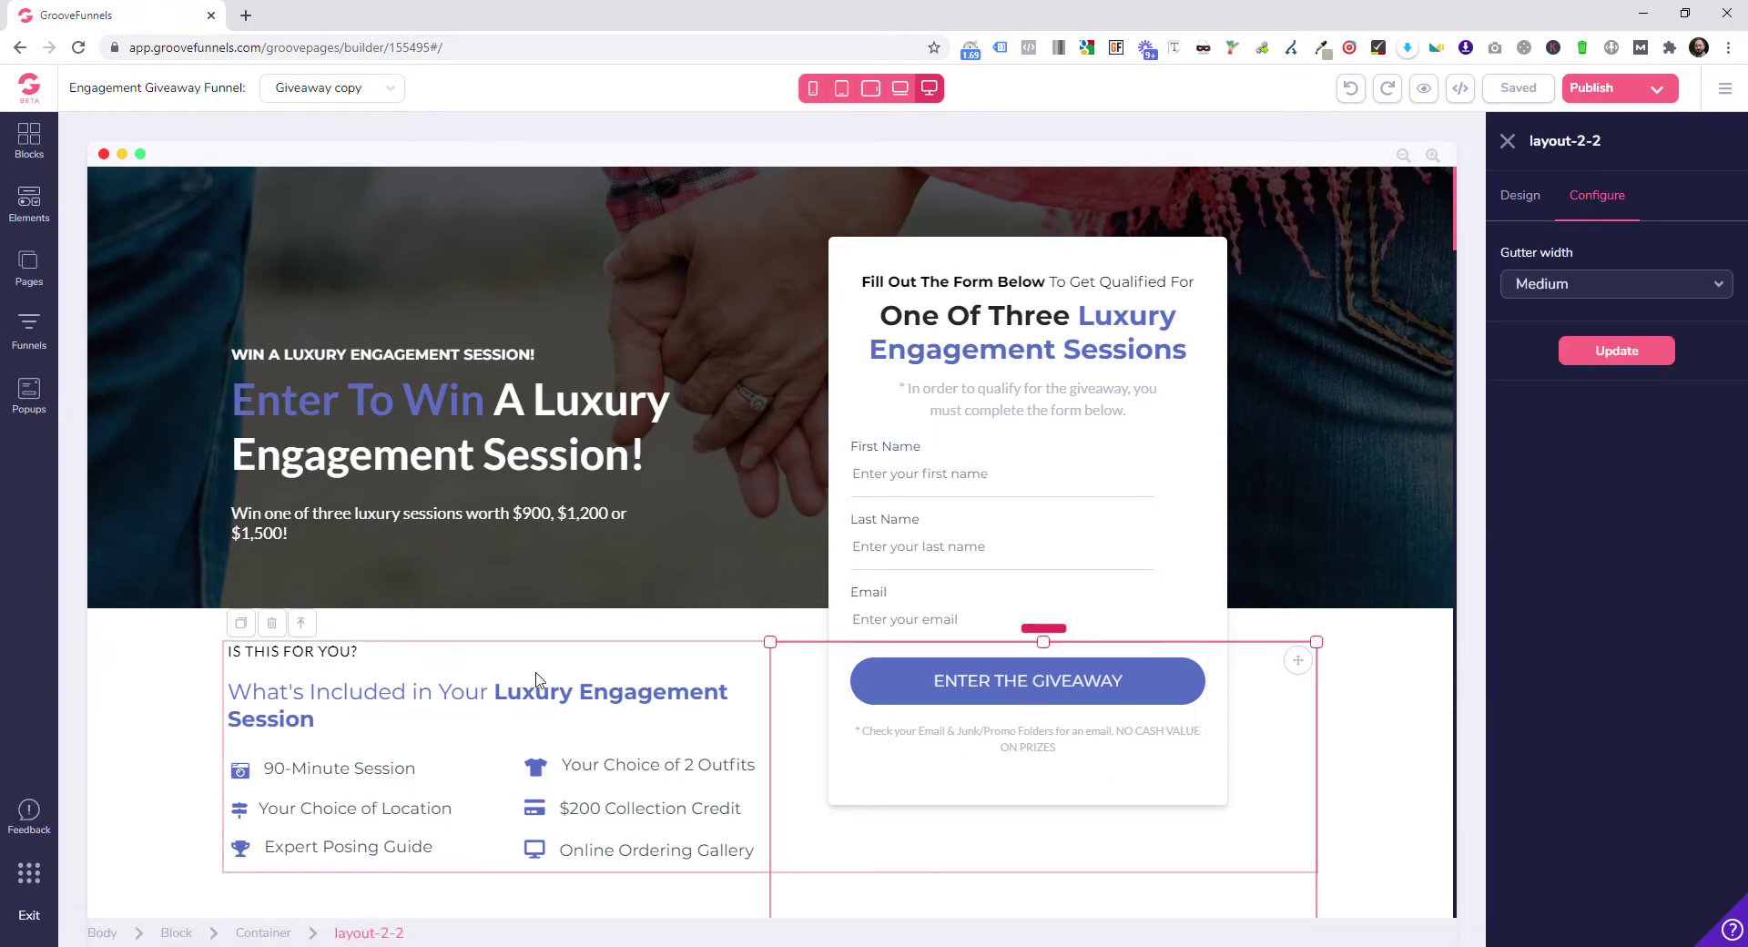
left_click(138, 790)
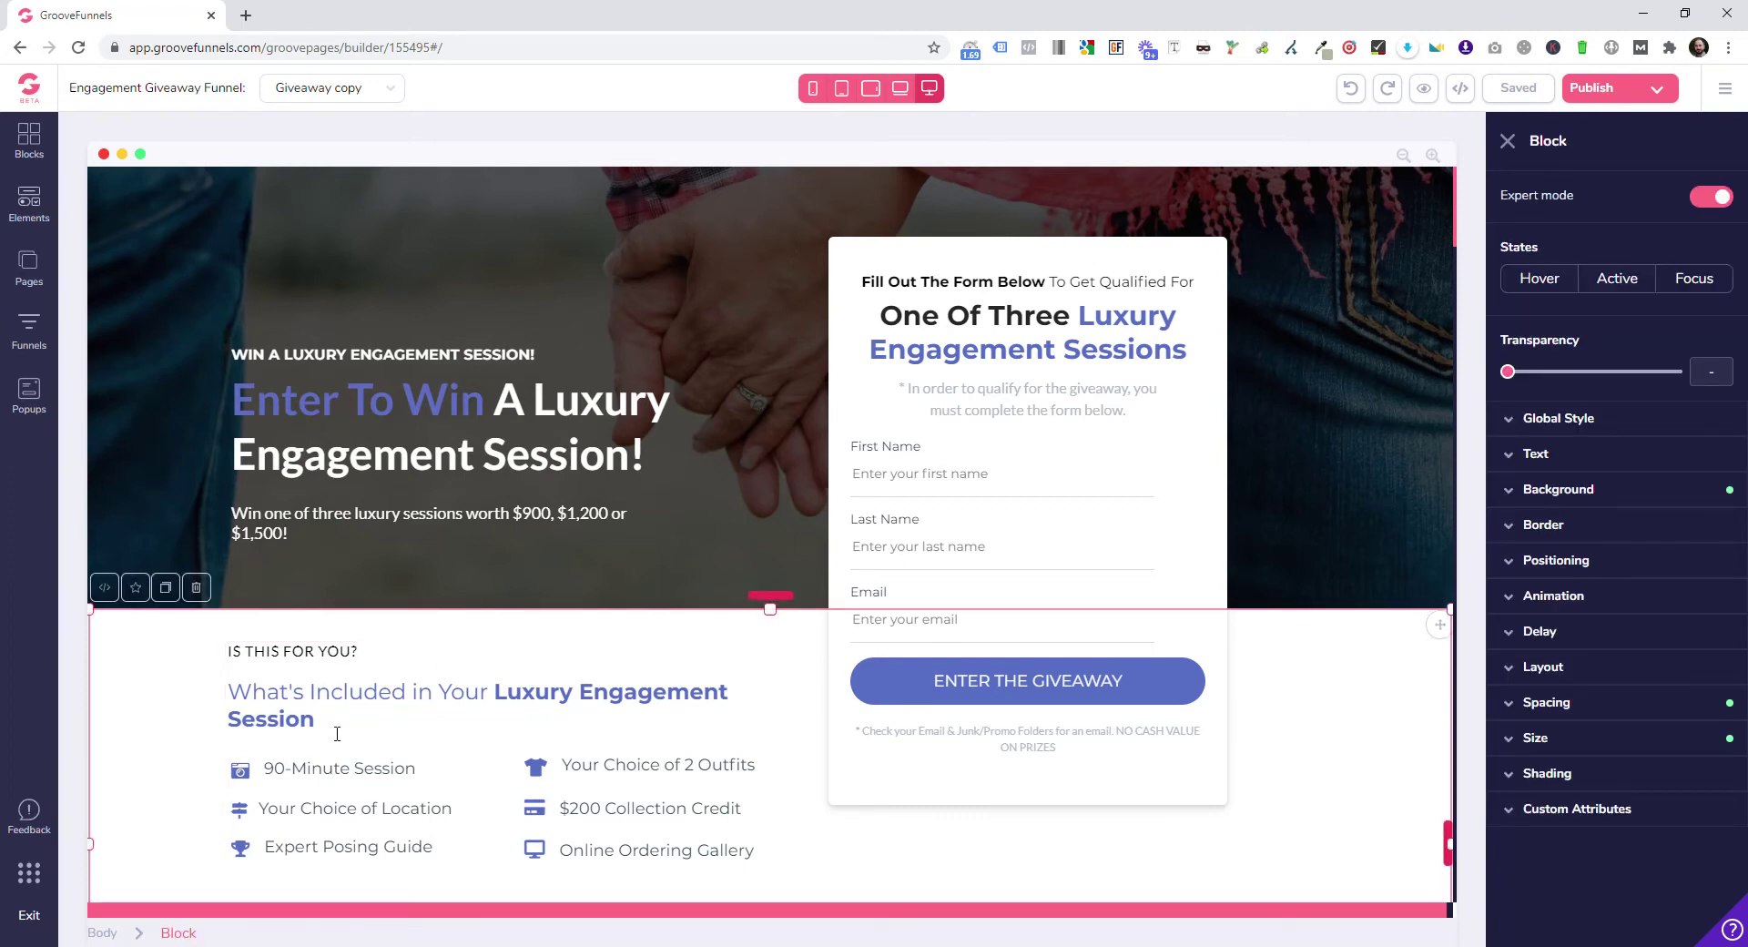
left_click(309, 685)
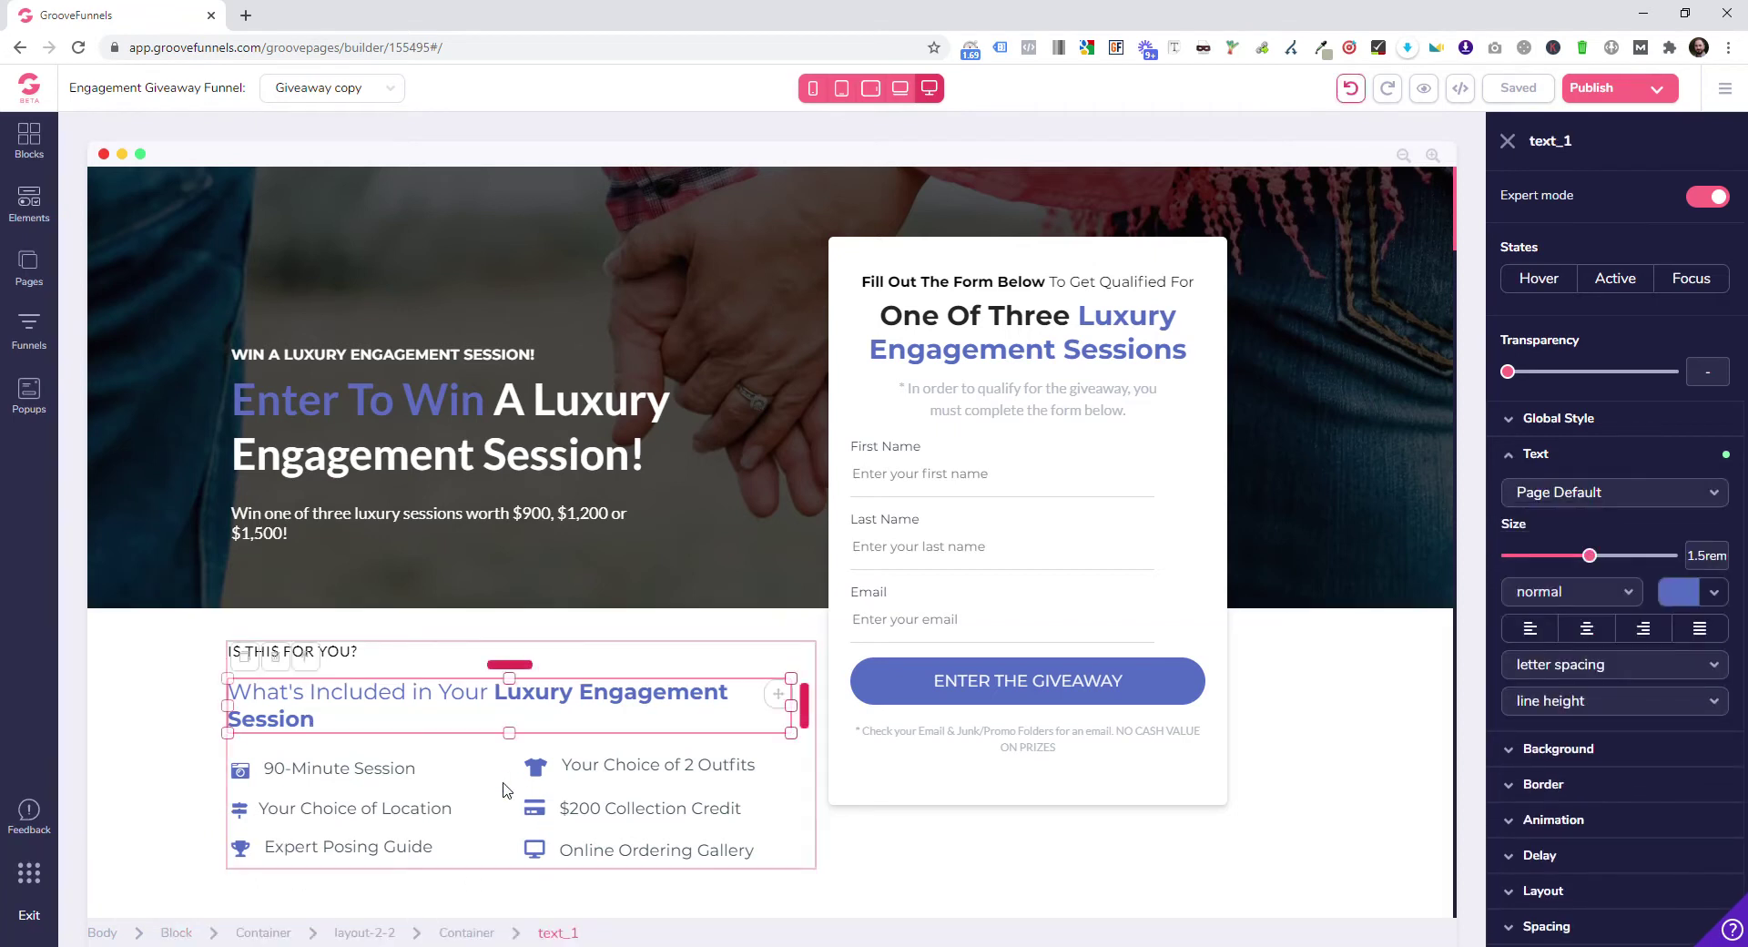
left_click(177, 932)
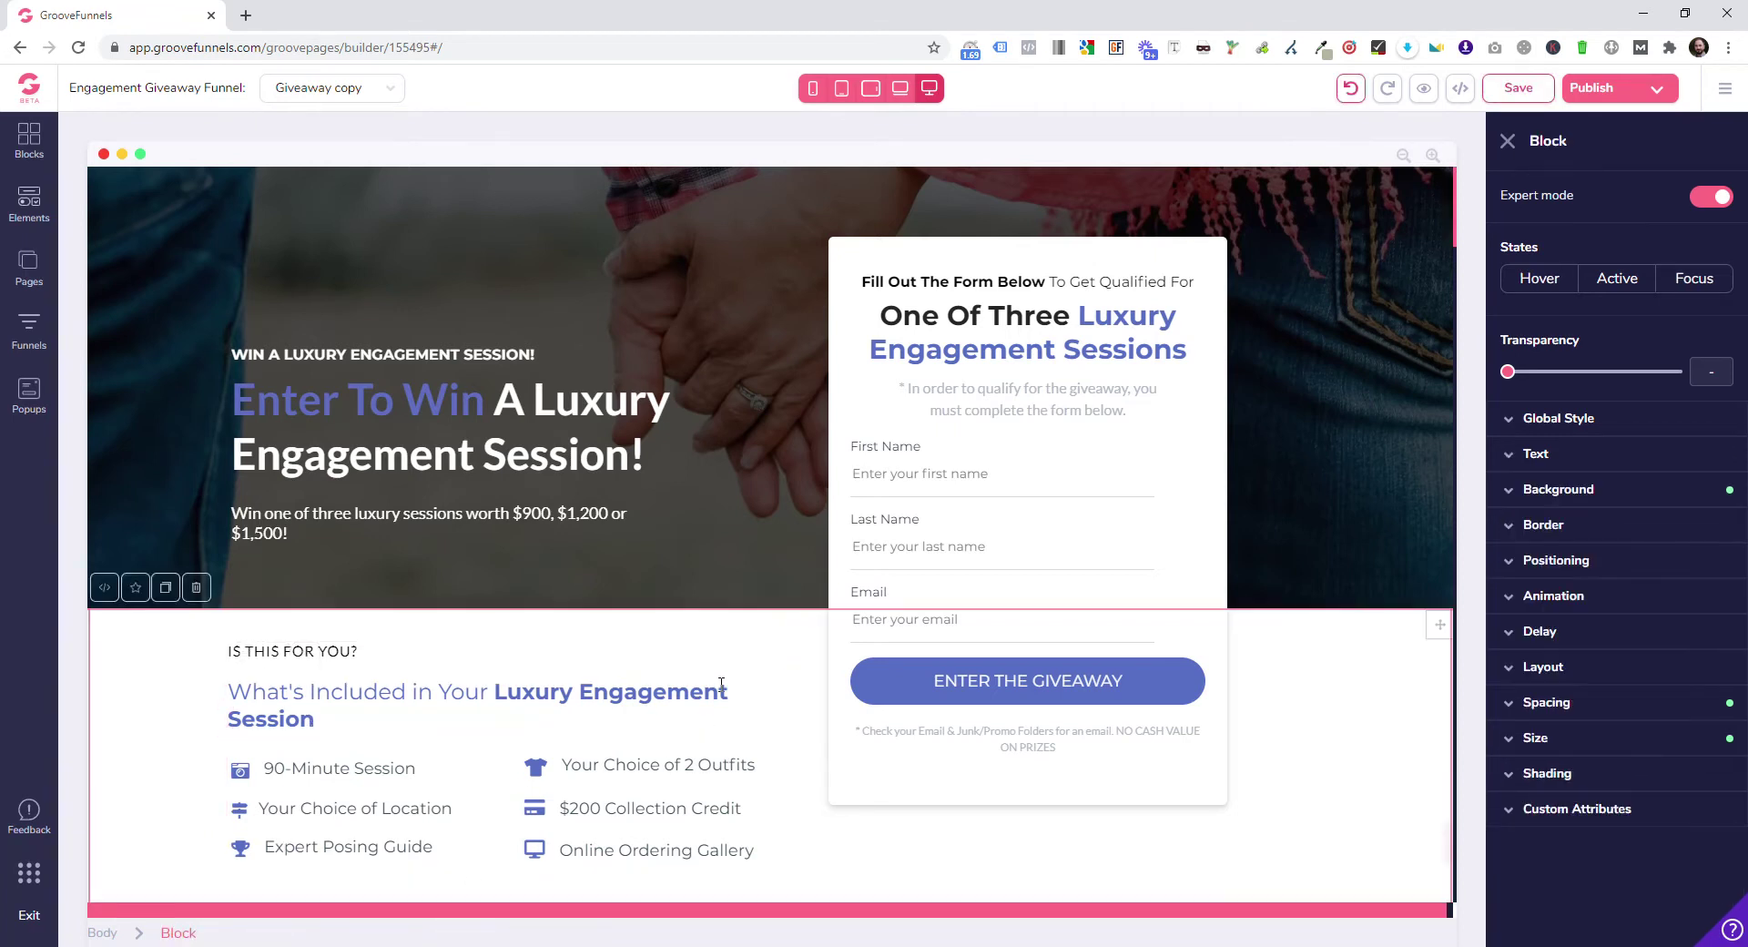
left_click_drag(770, 609, 772, 767)
Check the ENTER THE GIVEAWAY button's action, leaving it set to Submit.
left_click(971, 698)
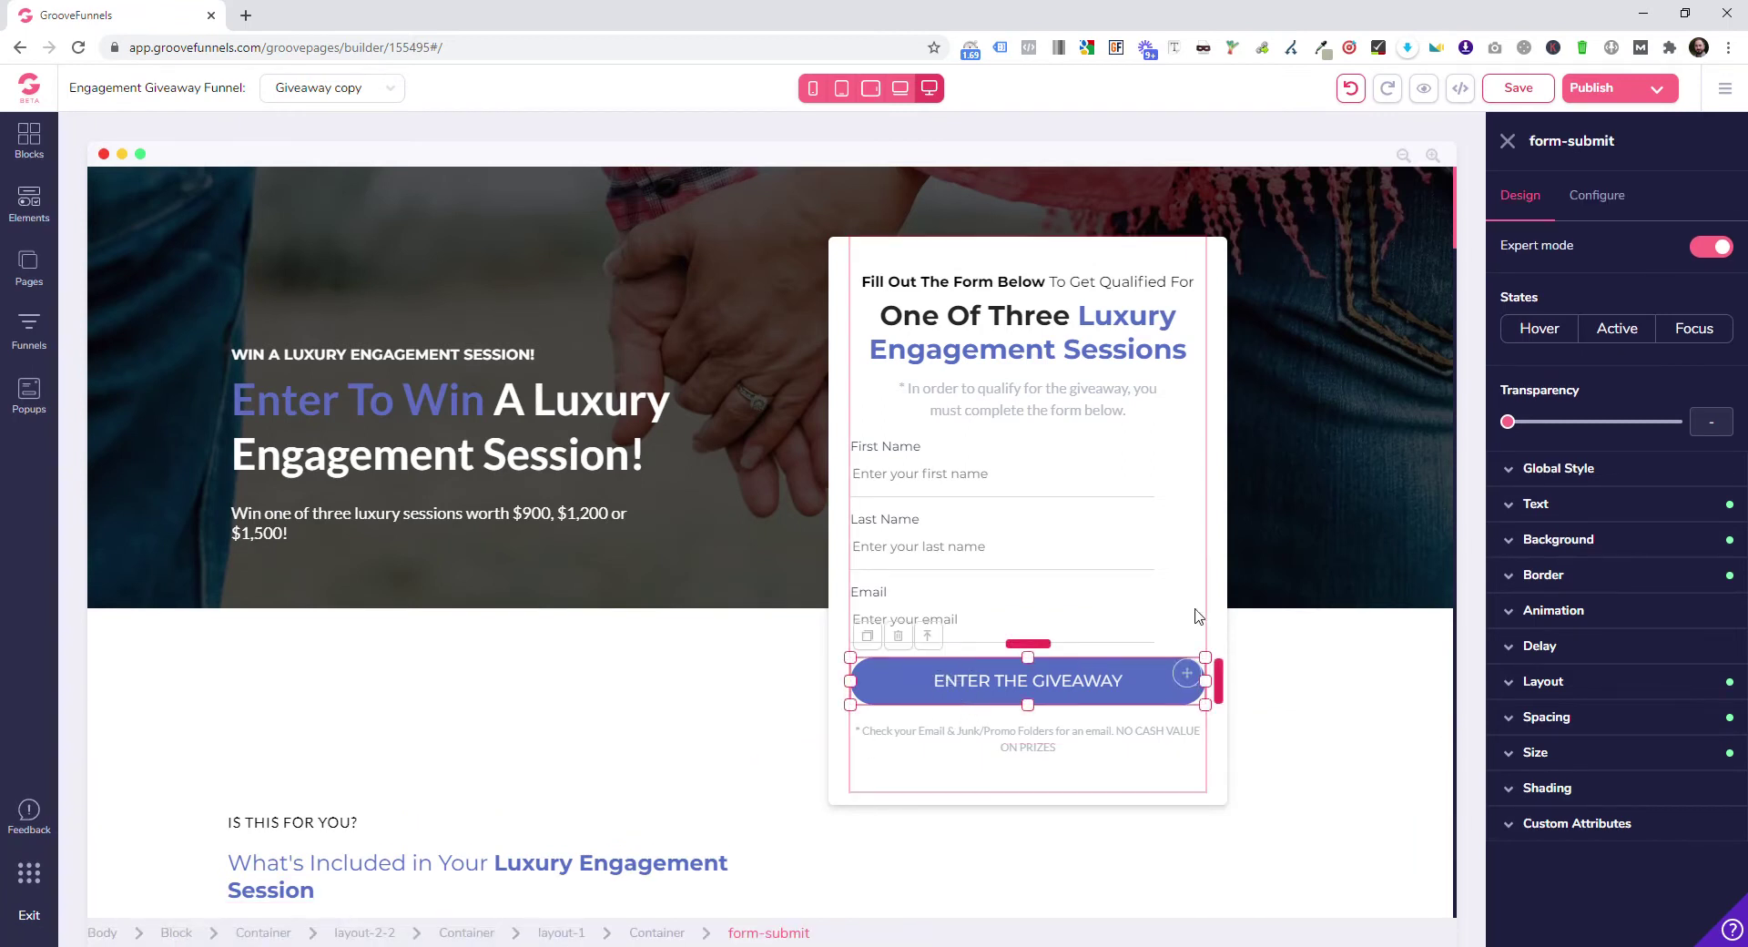
left_click(1613, 215)
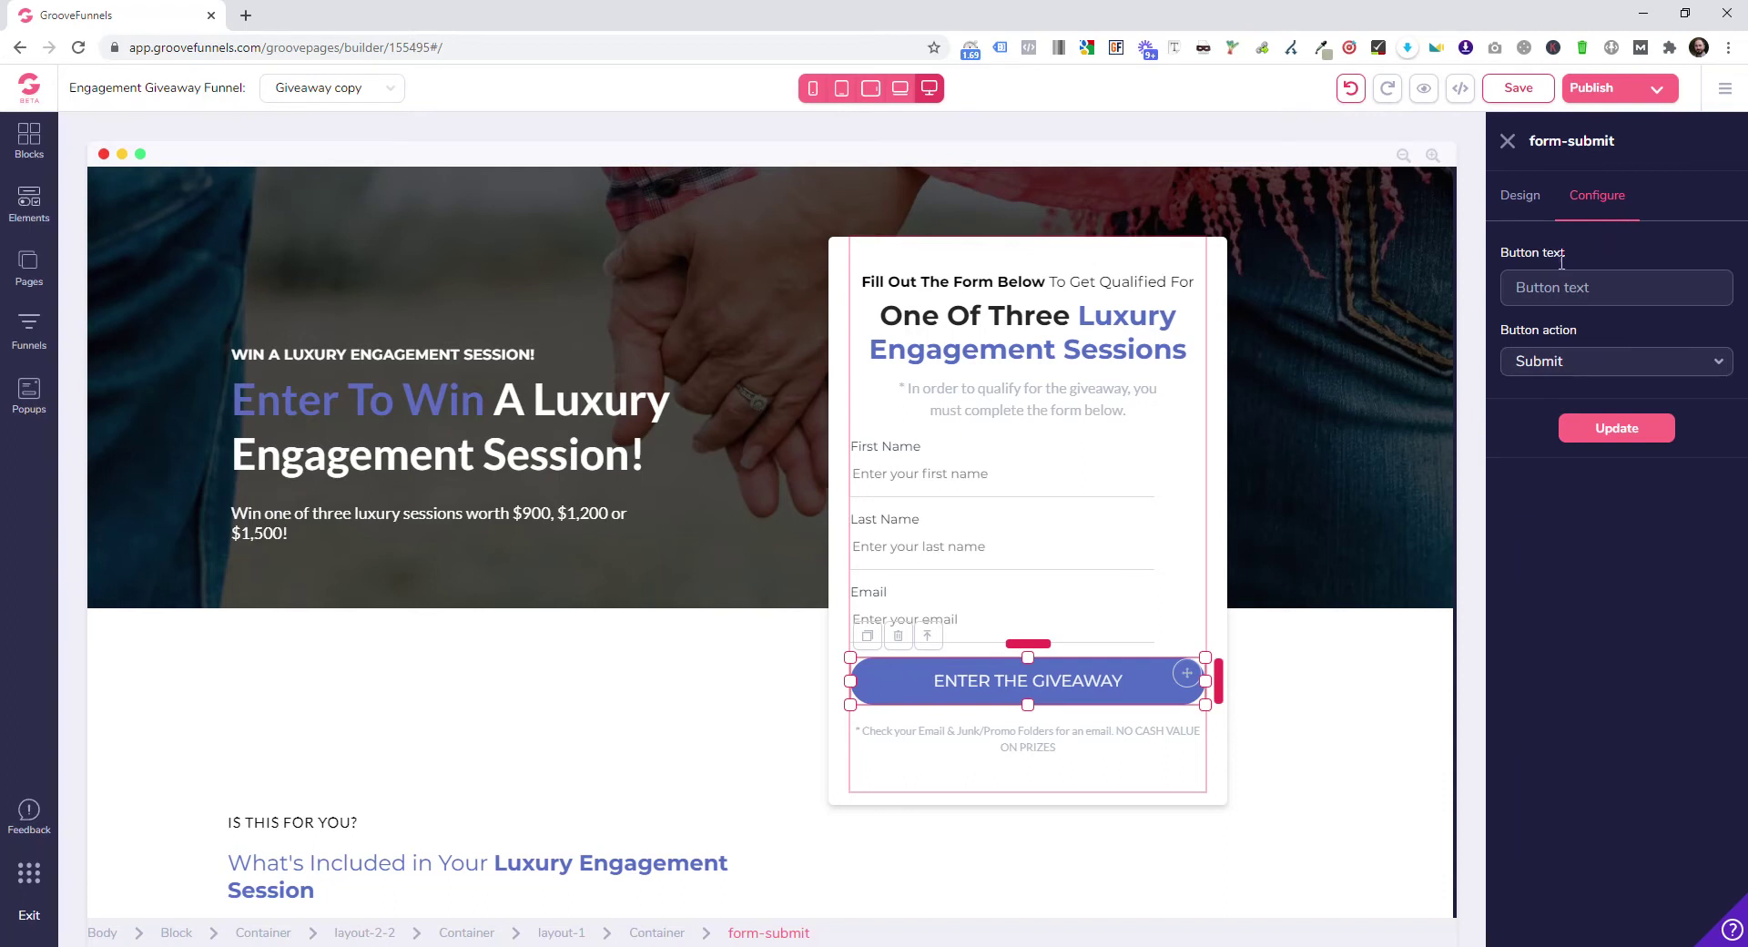
left_click(1550, 365)
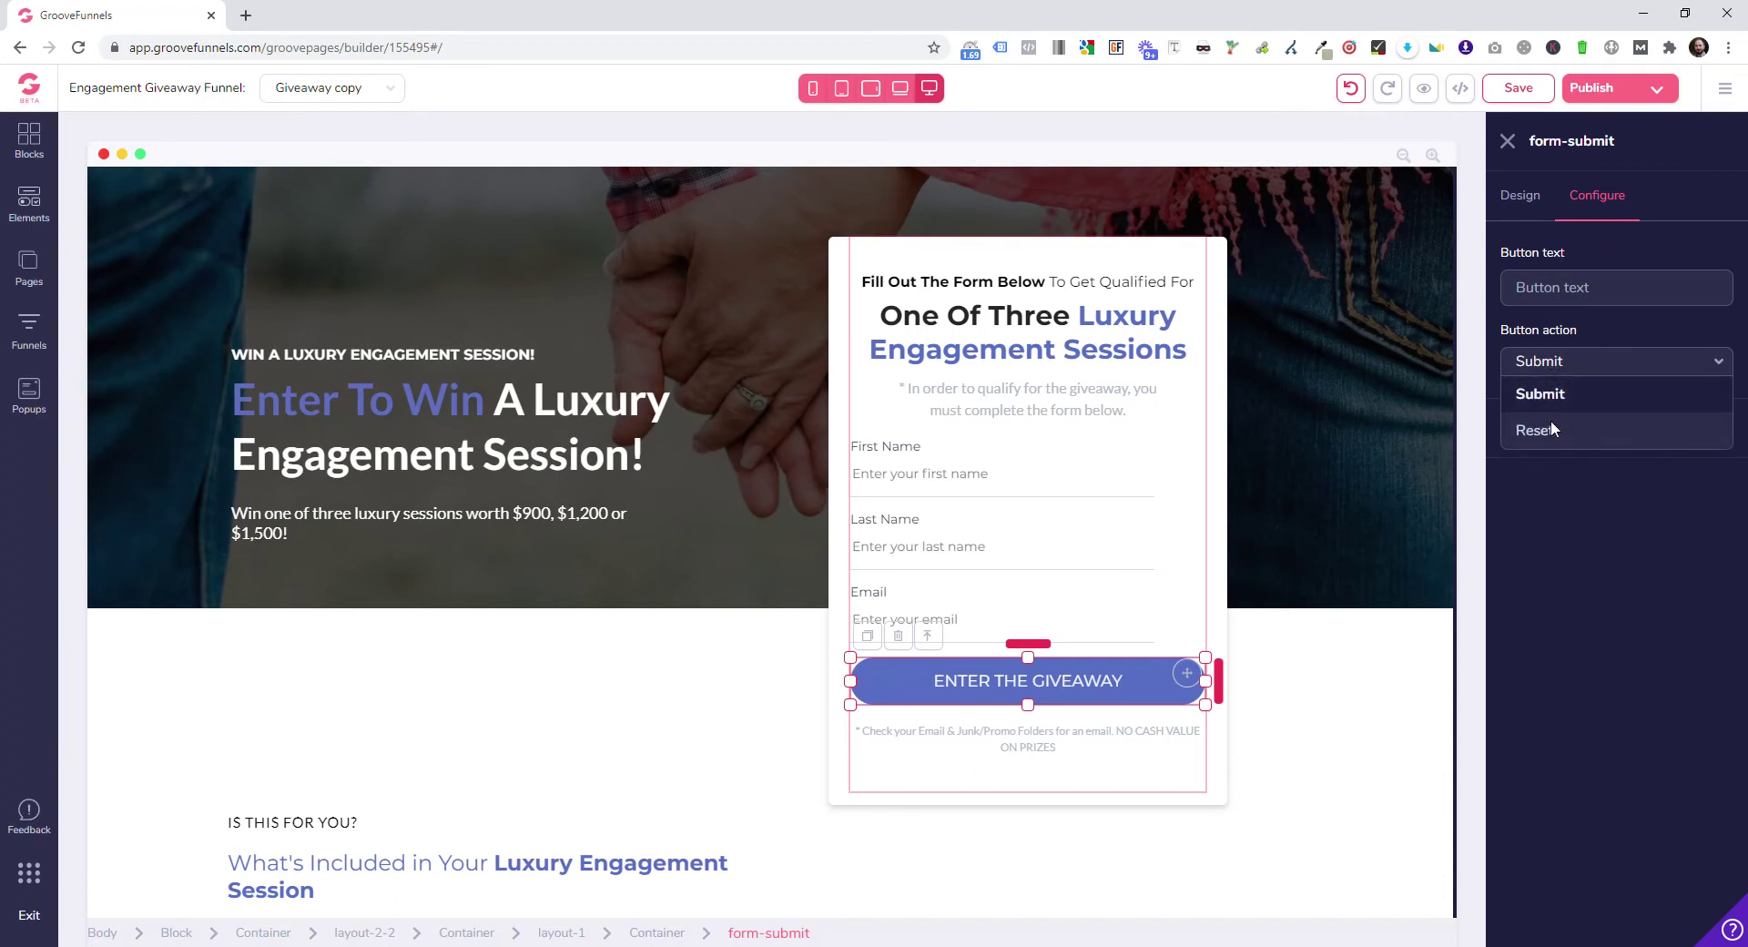
left_click(1586, 384)
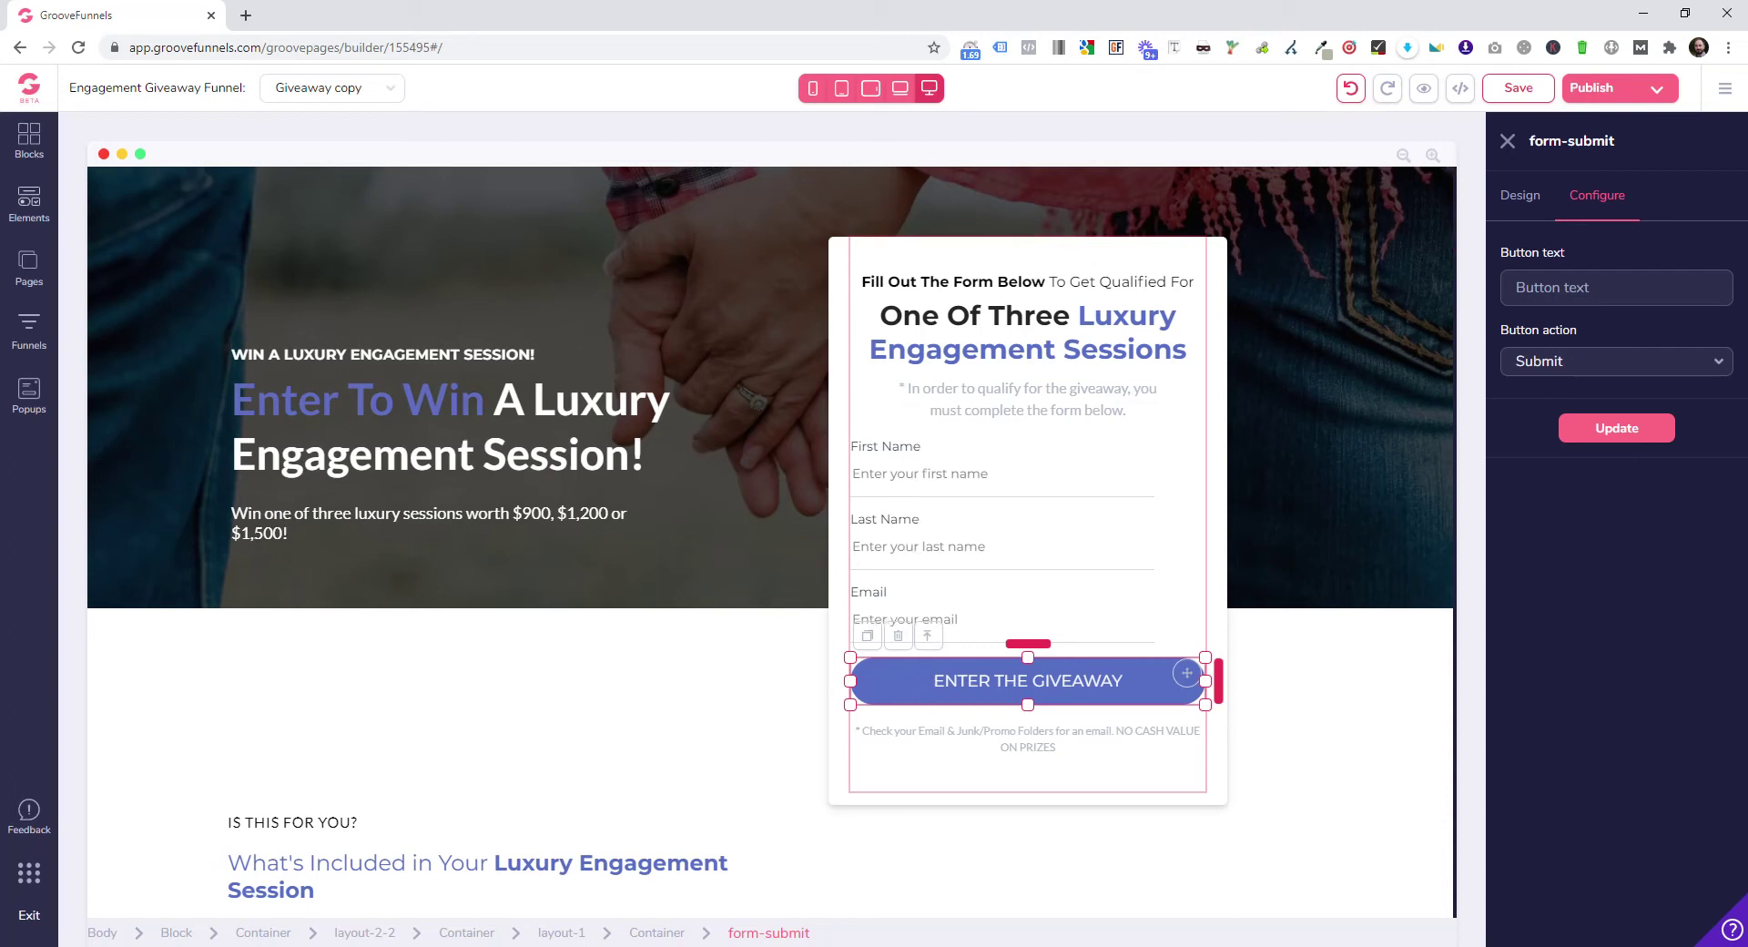
left_click(892, 453)
Delete the First Name and Last Name labels and their input fields from the form.
left_click(898, 417)
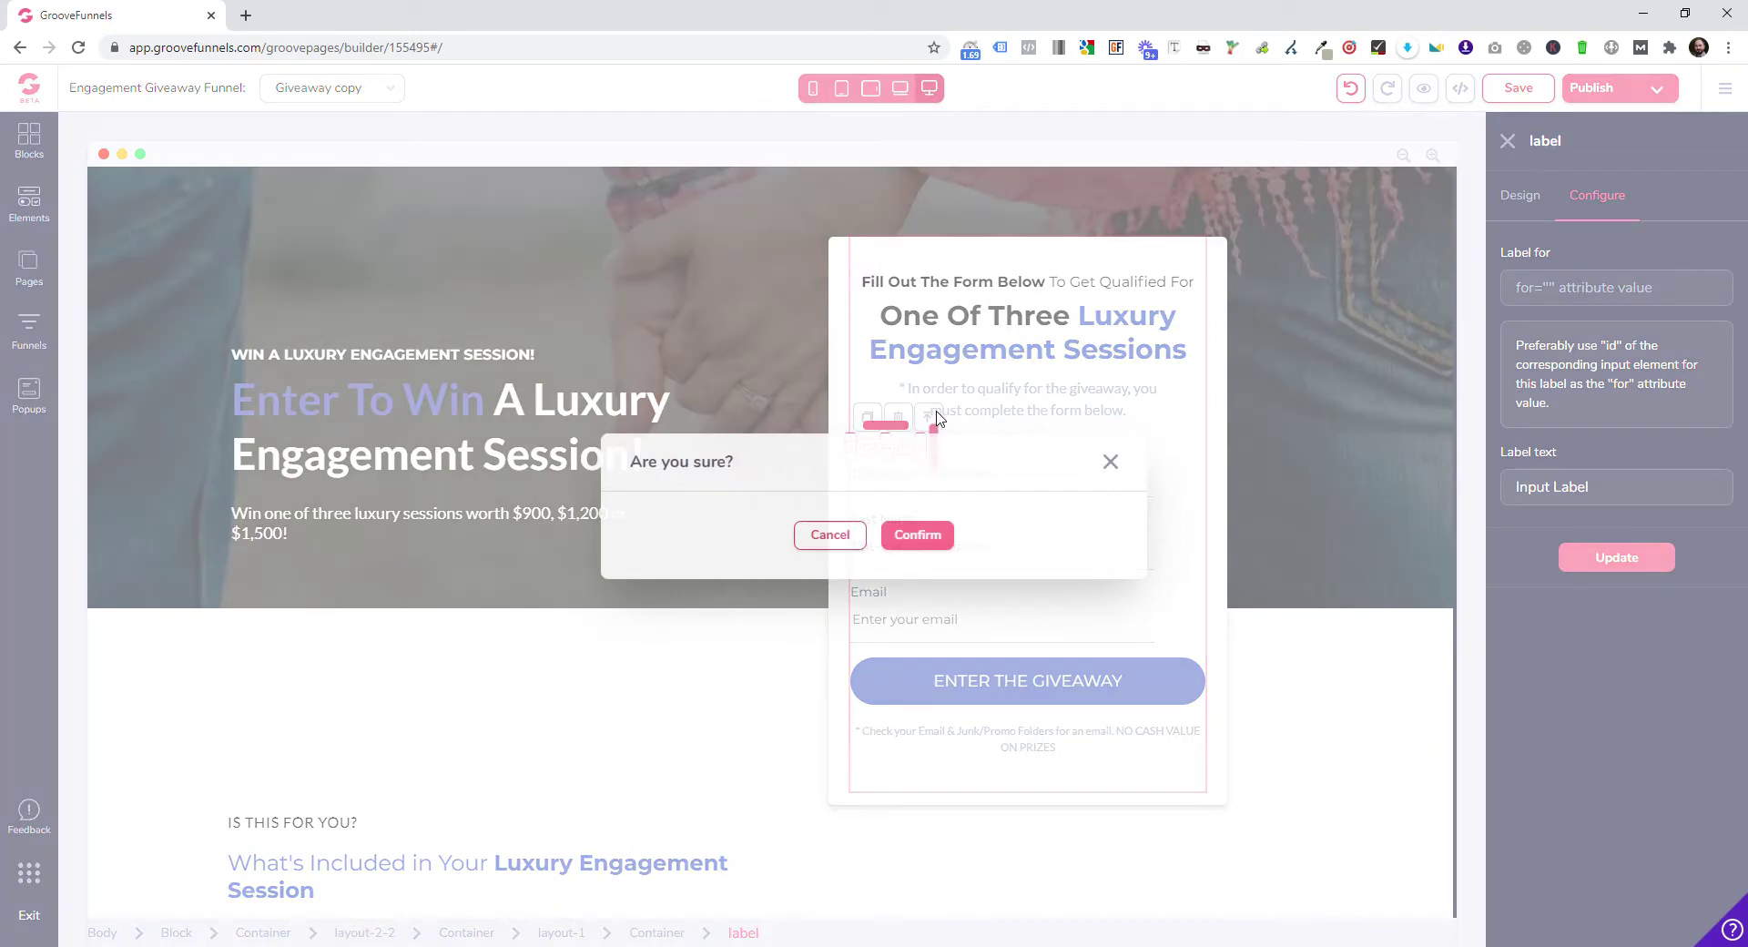
left_click(922, 536)
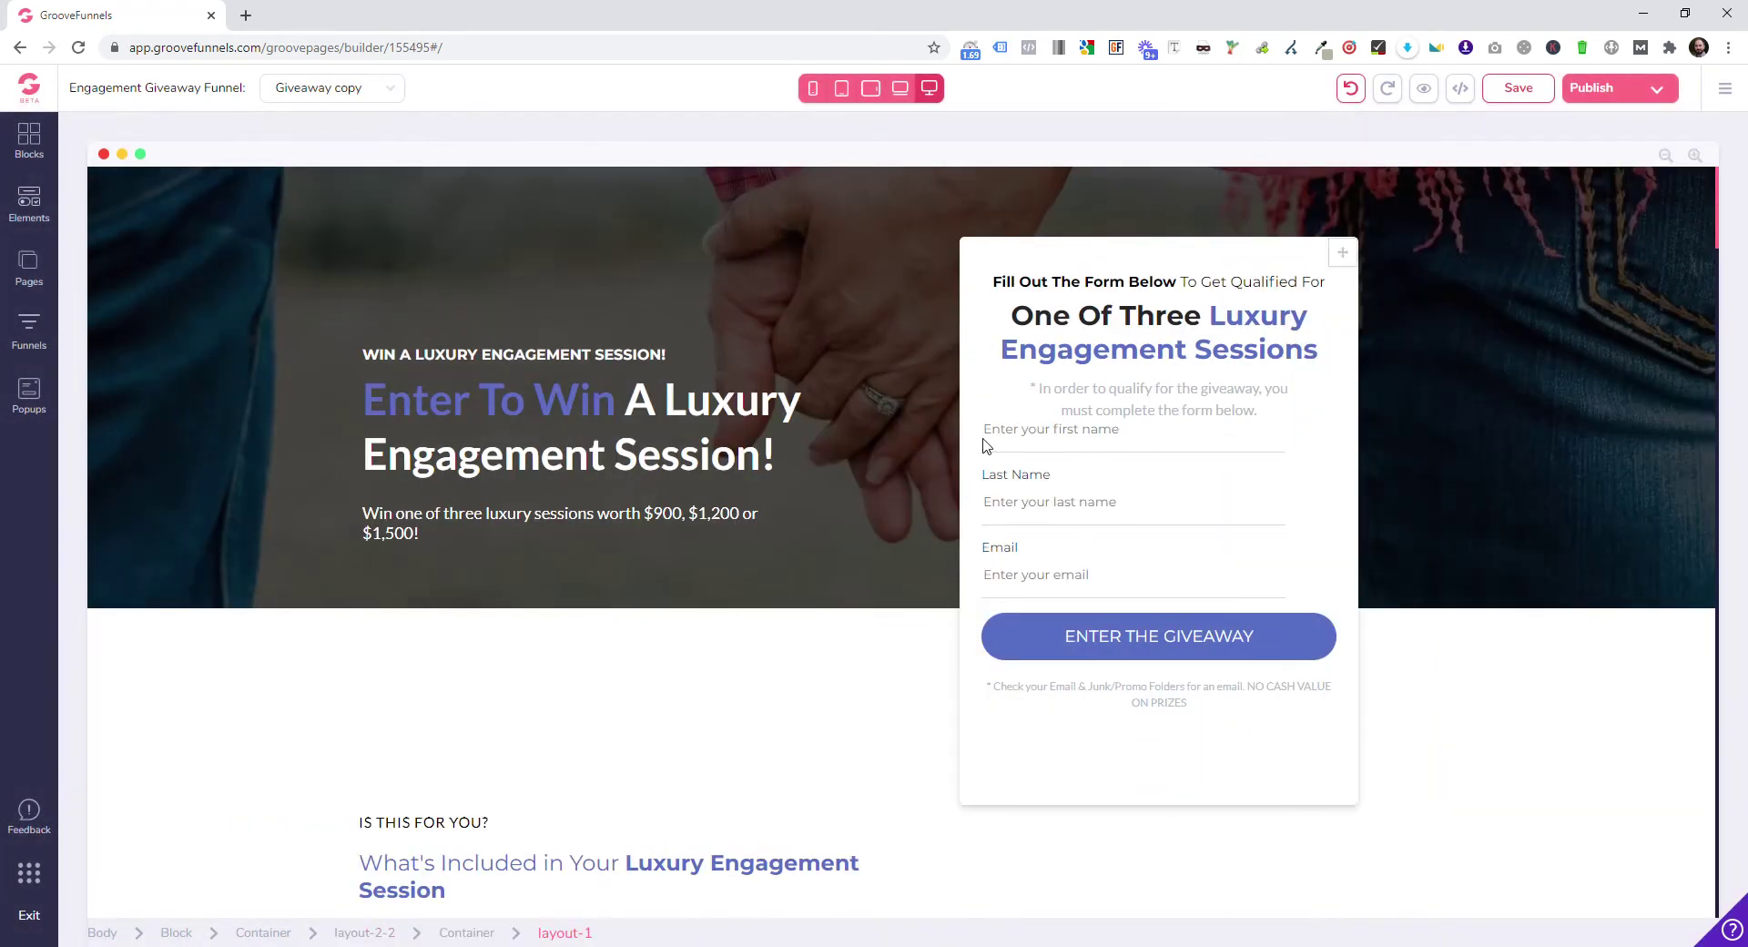
left_click(985, 445)
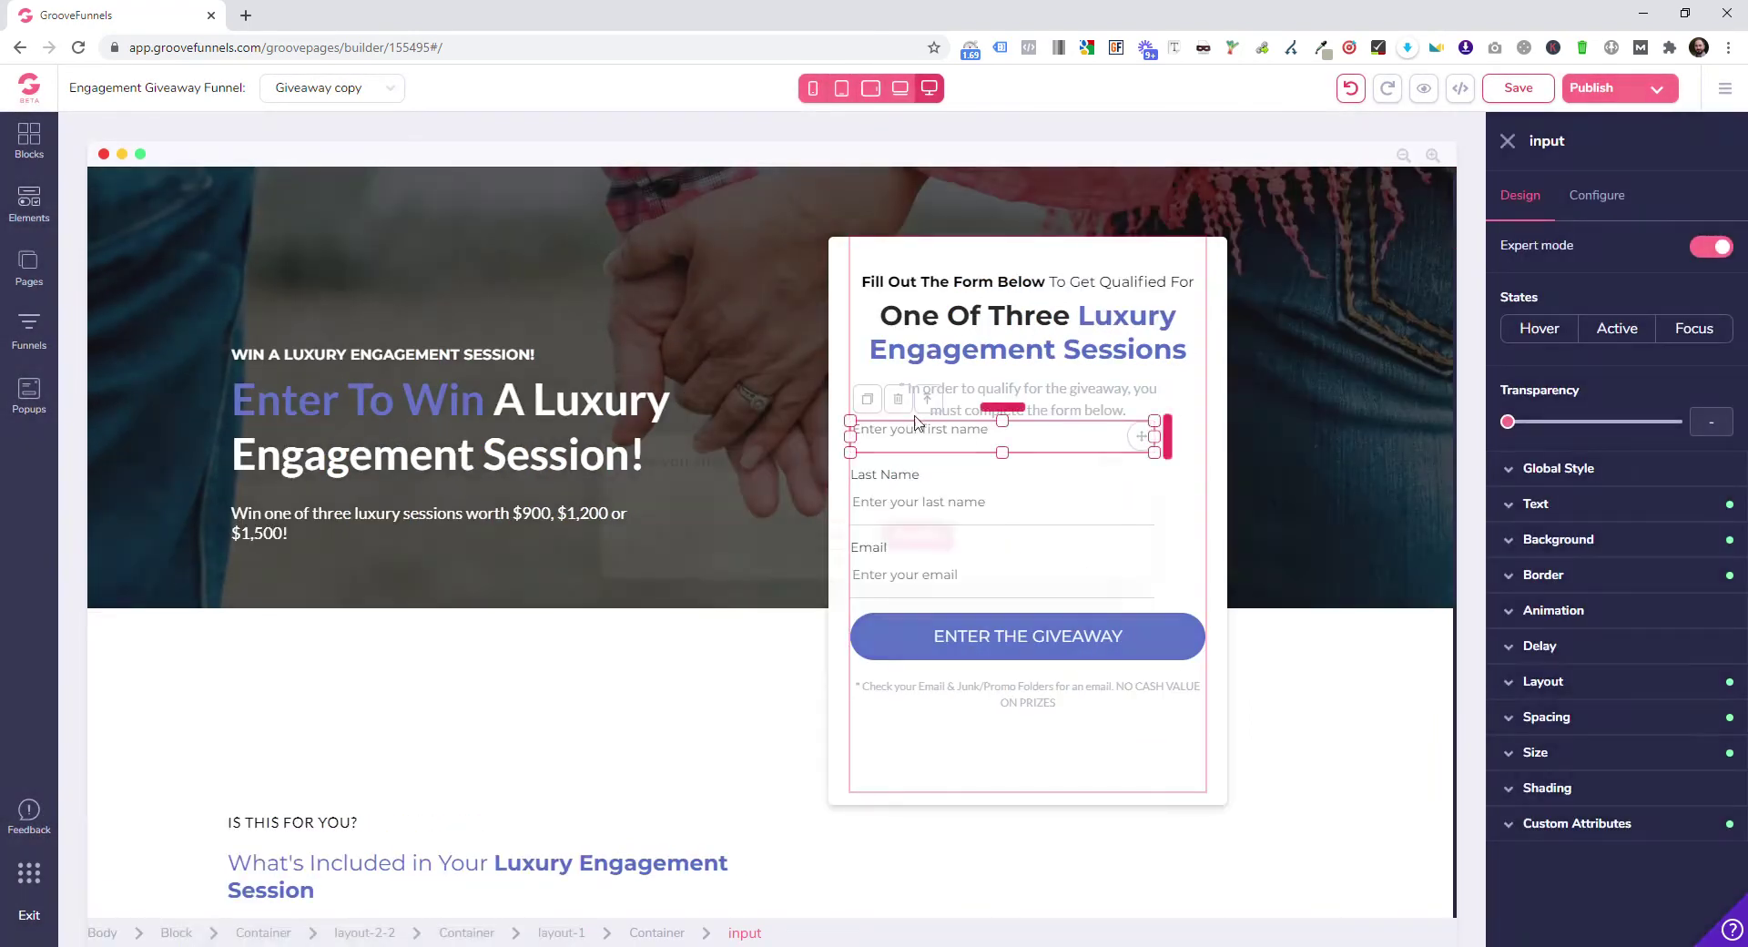
left_click(898, 399)
left_click(920, 536)
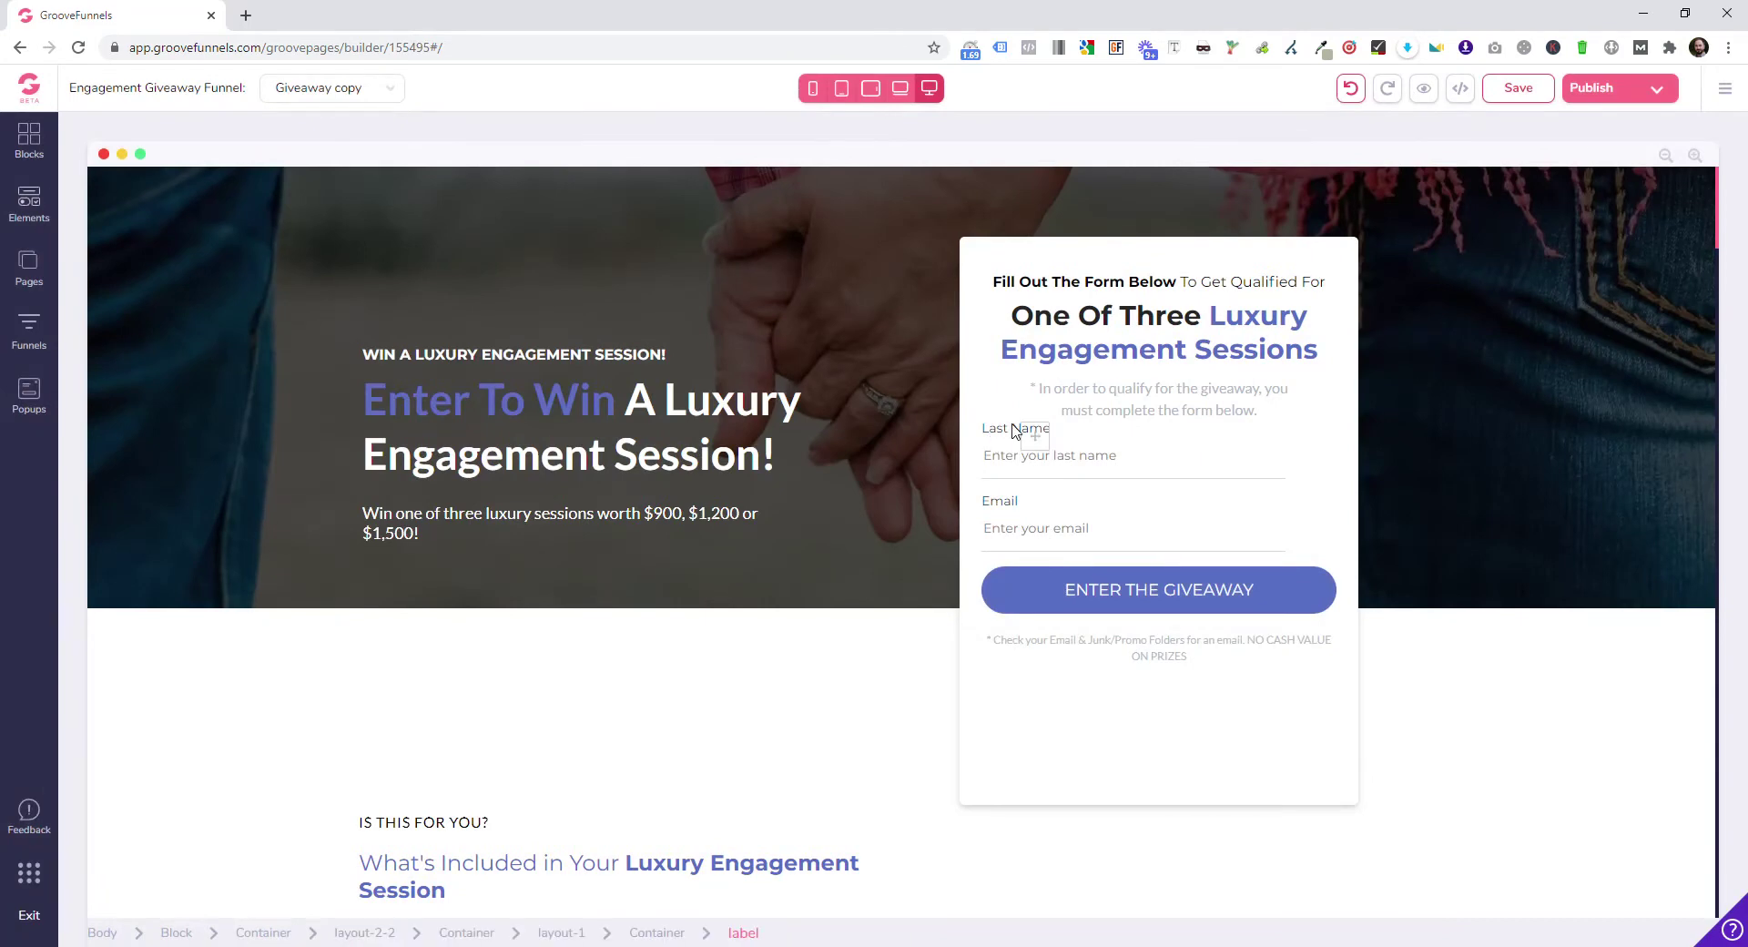
left_click(1015, 428)
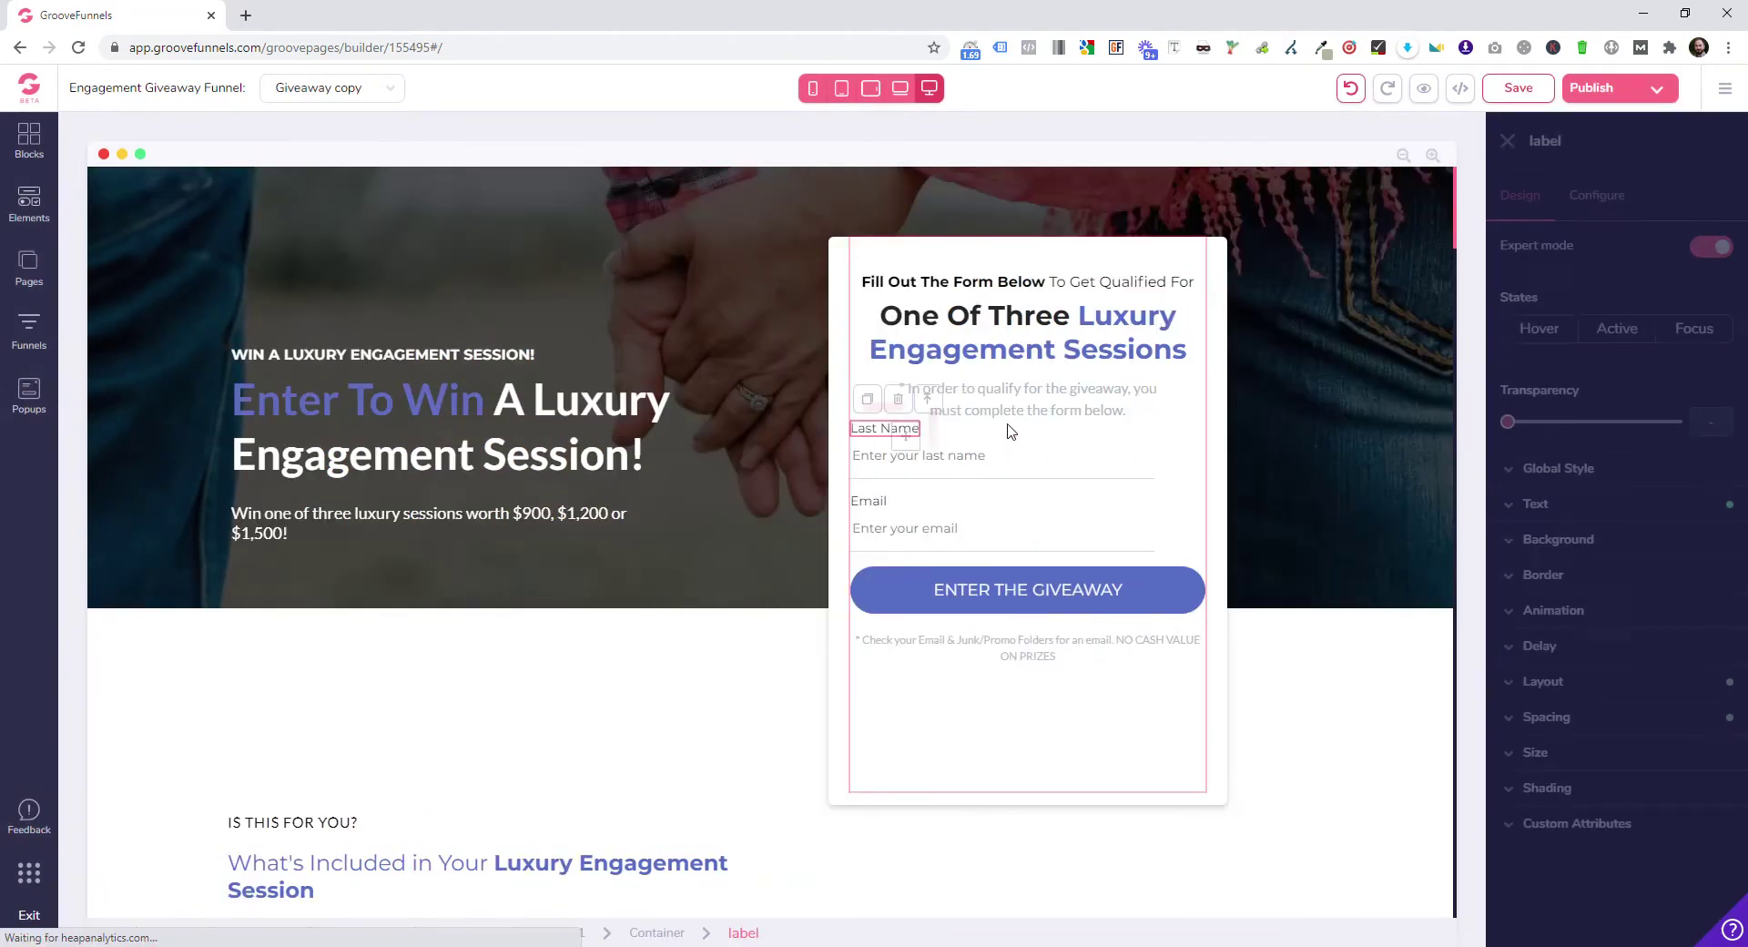
left_click(899, 400)
left_click(913, 536)
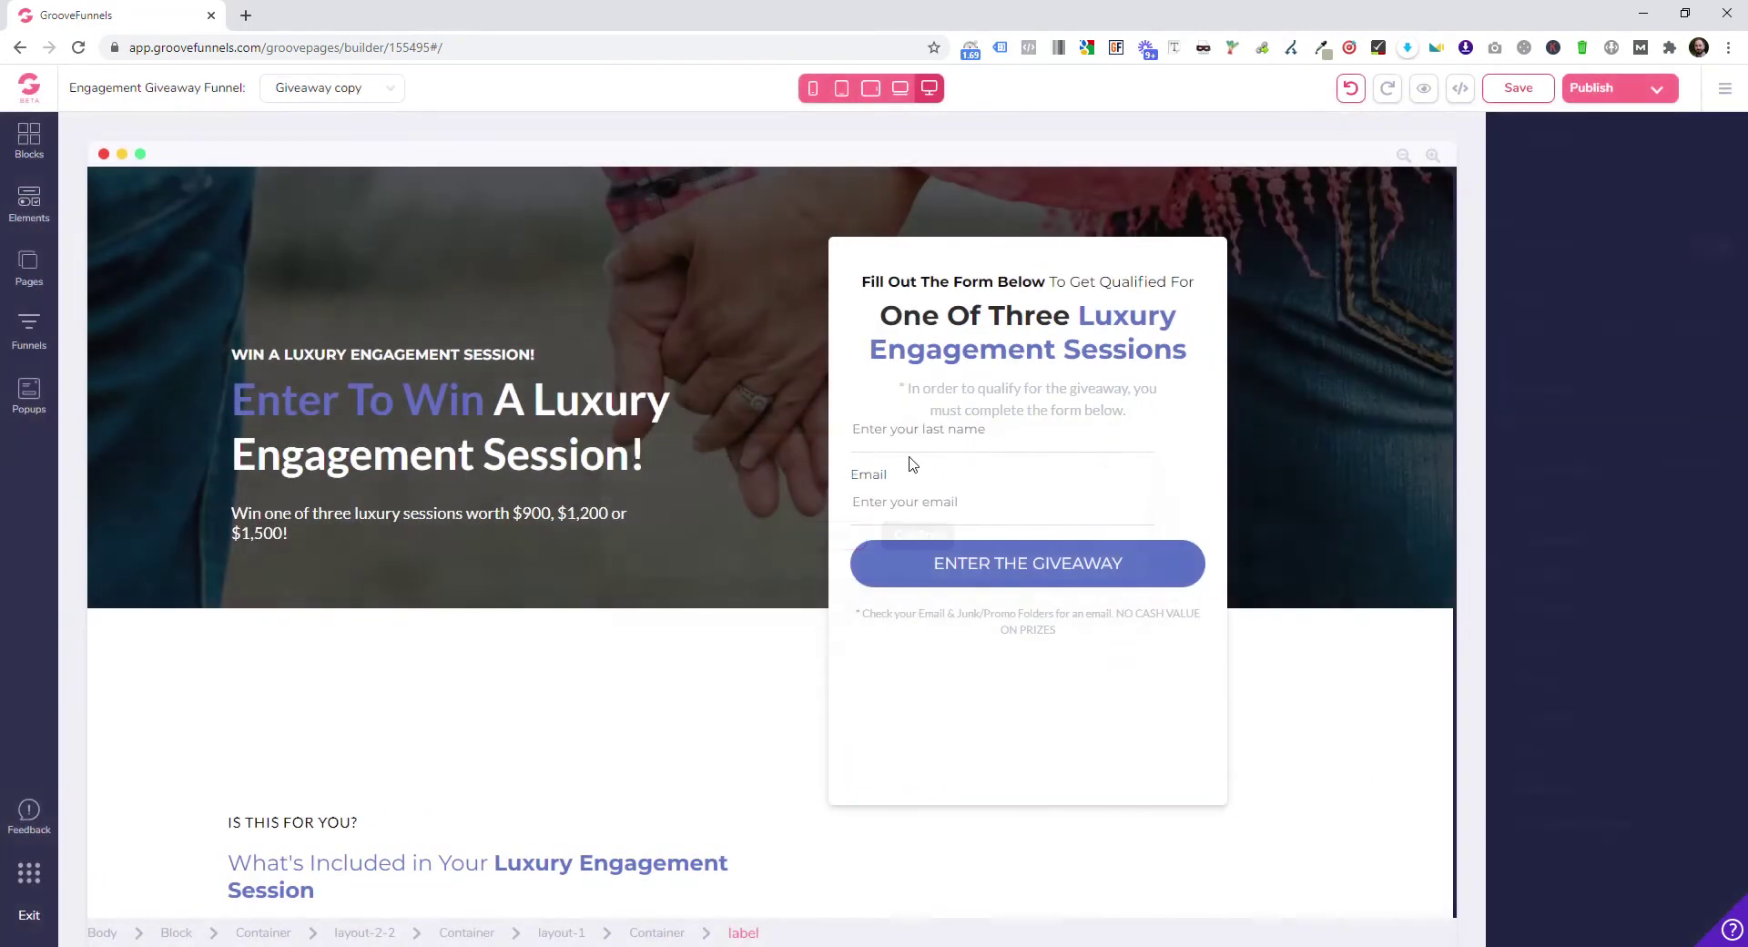
left_click(1098, 436)
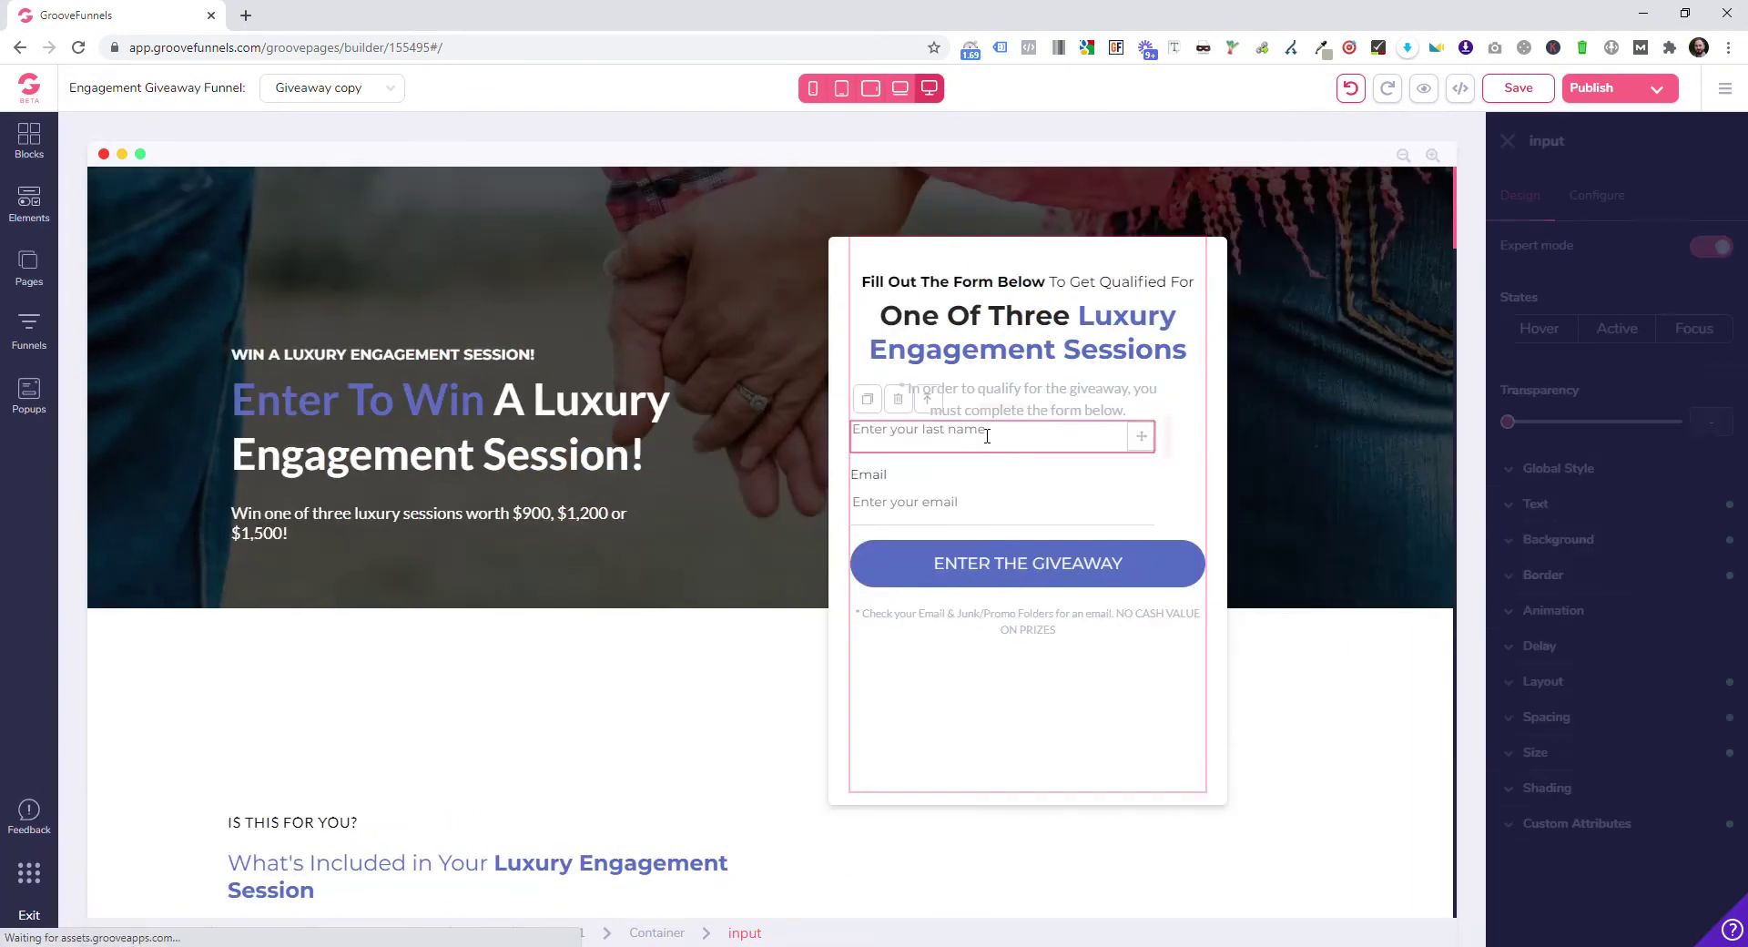
left_click(899, 401)
left_click(920, 535)
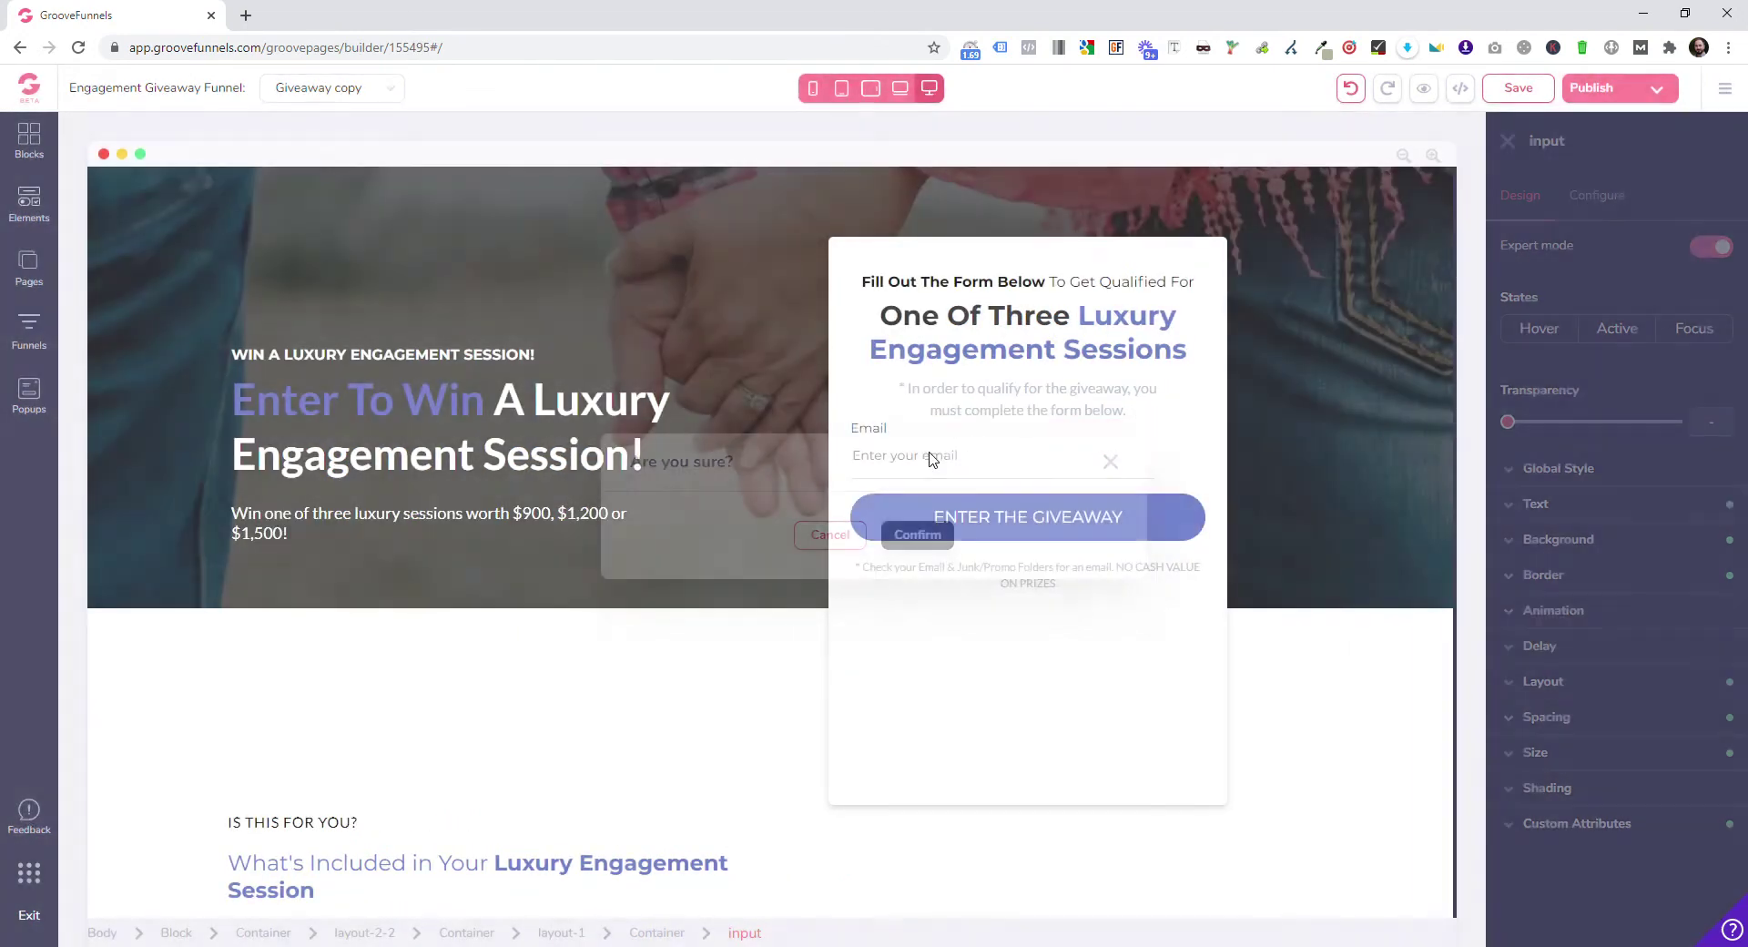
Delete the Email label, email input and ENTER THE GIVEAWAY button.
left_click(981, 437)
left_click(897, 428)
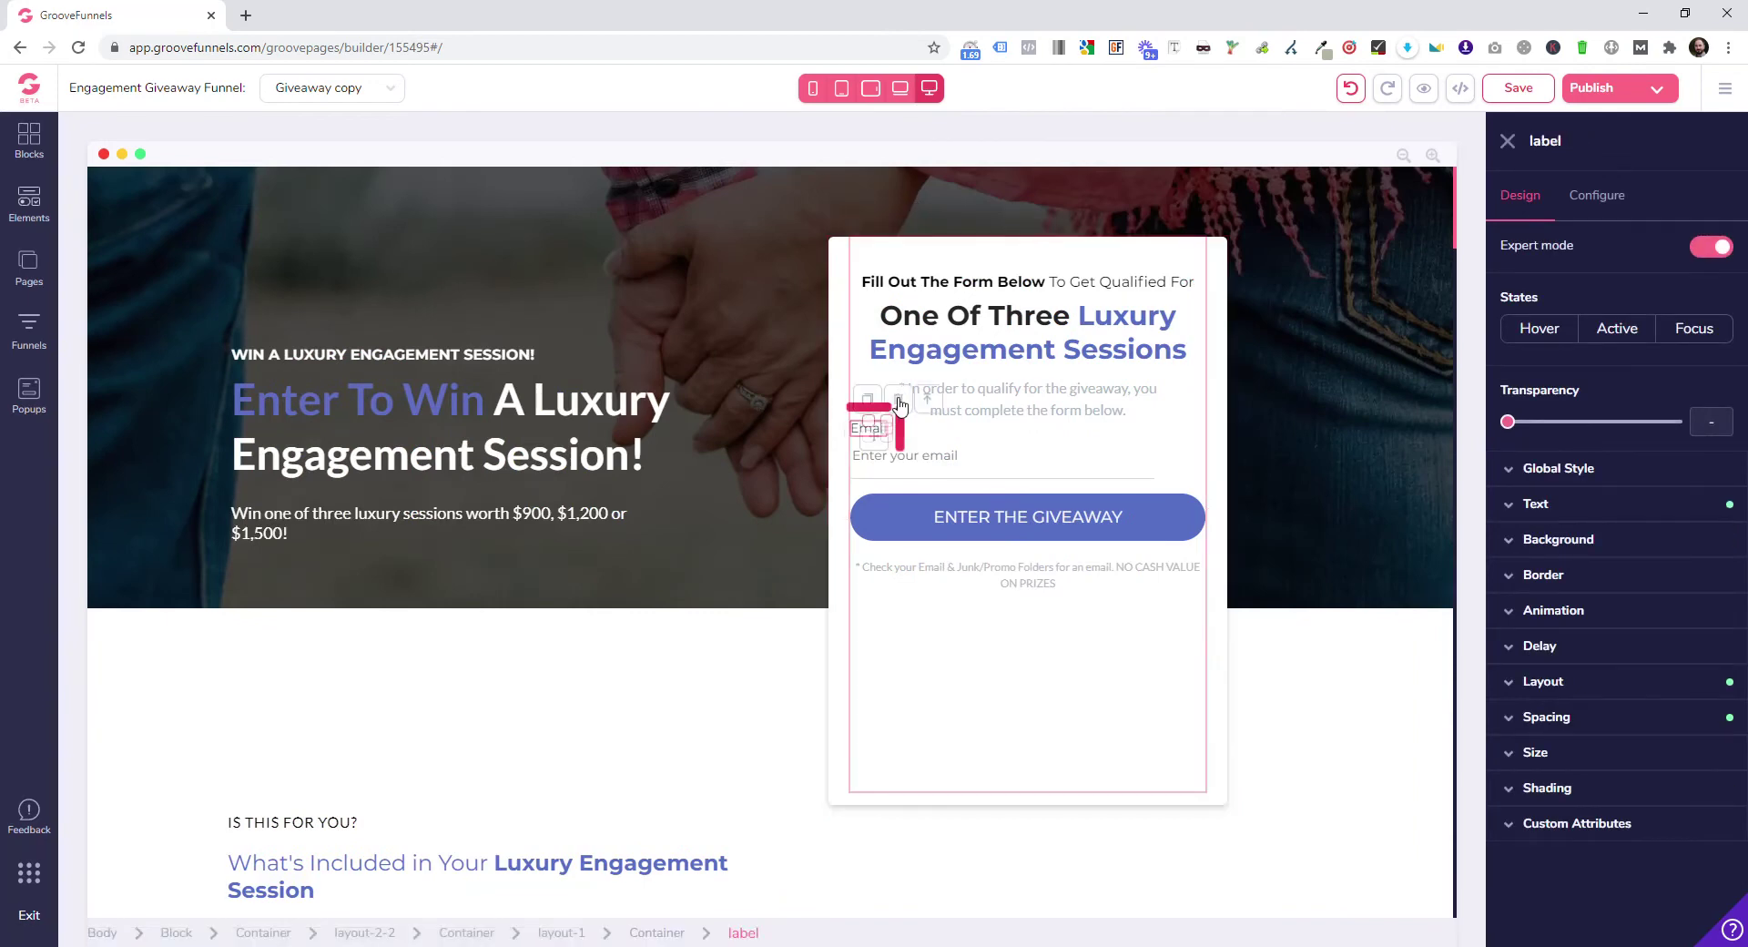
left_click(901, 410)
left_click(918, 535)
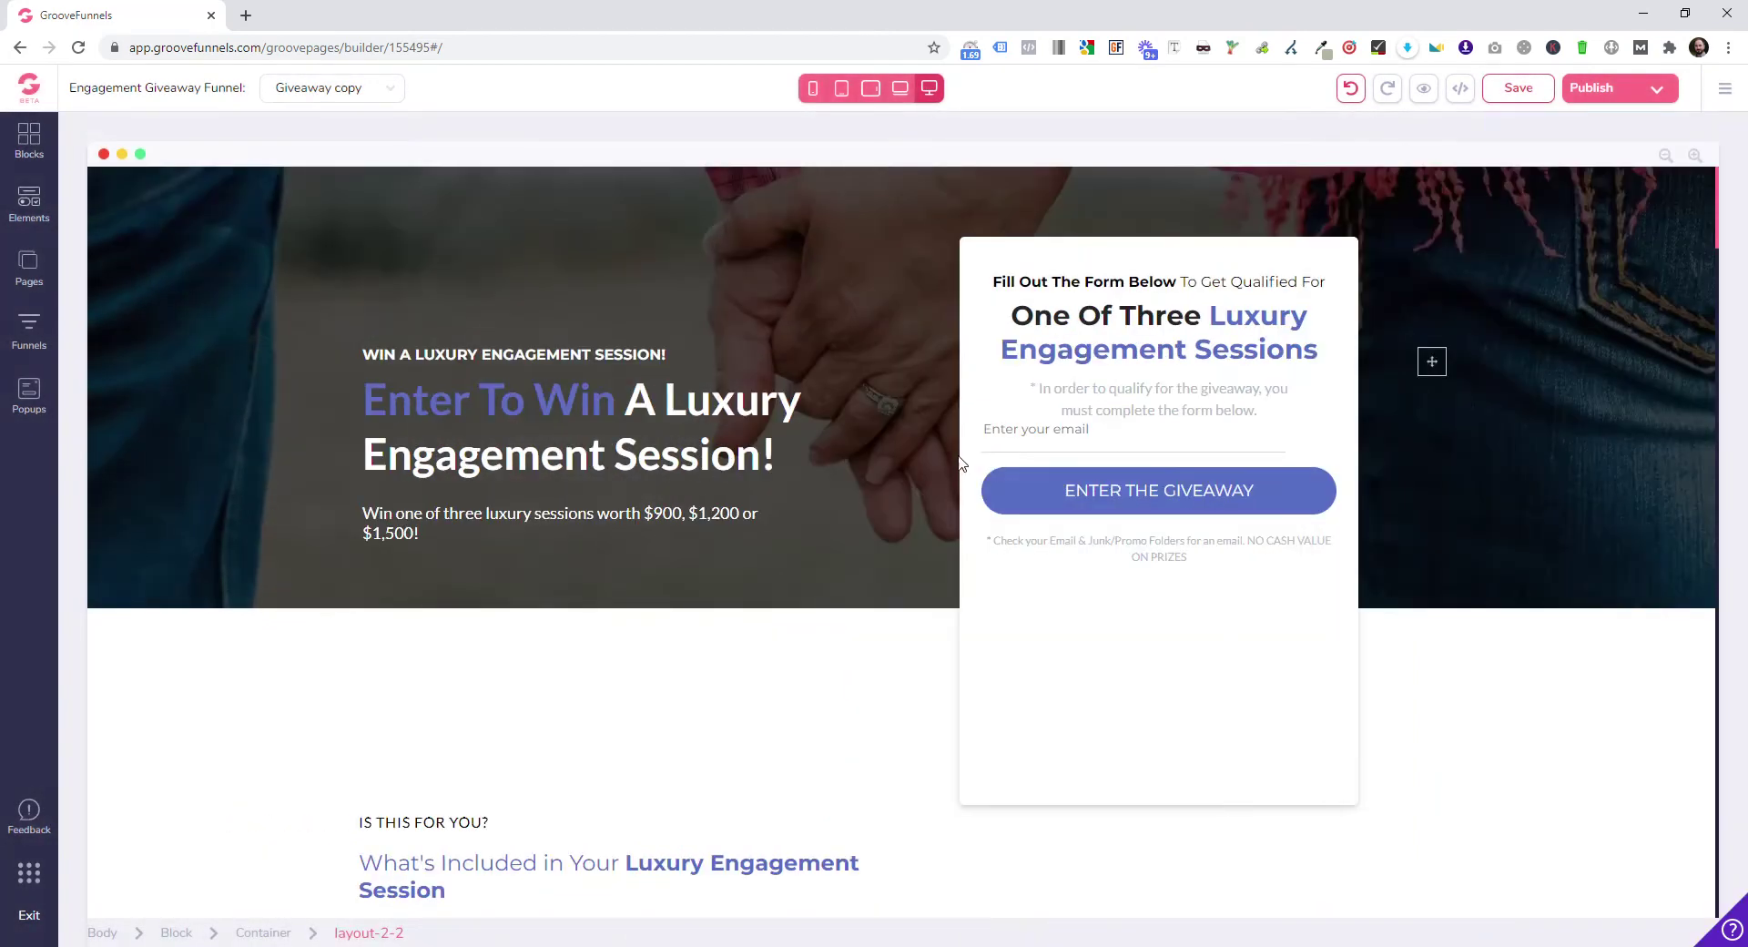
left_click(1009, 444)
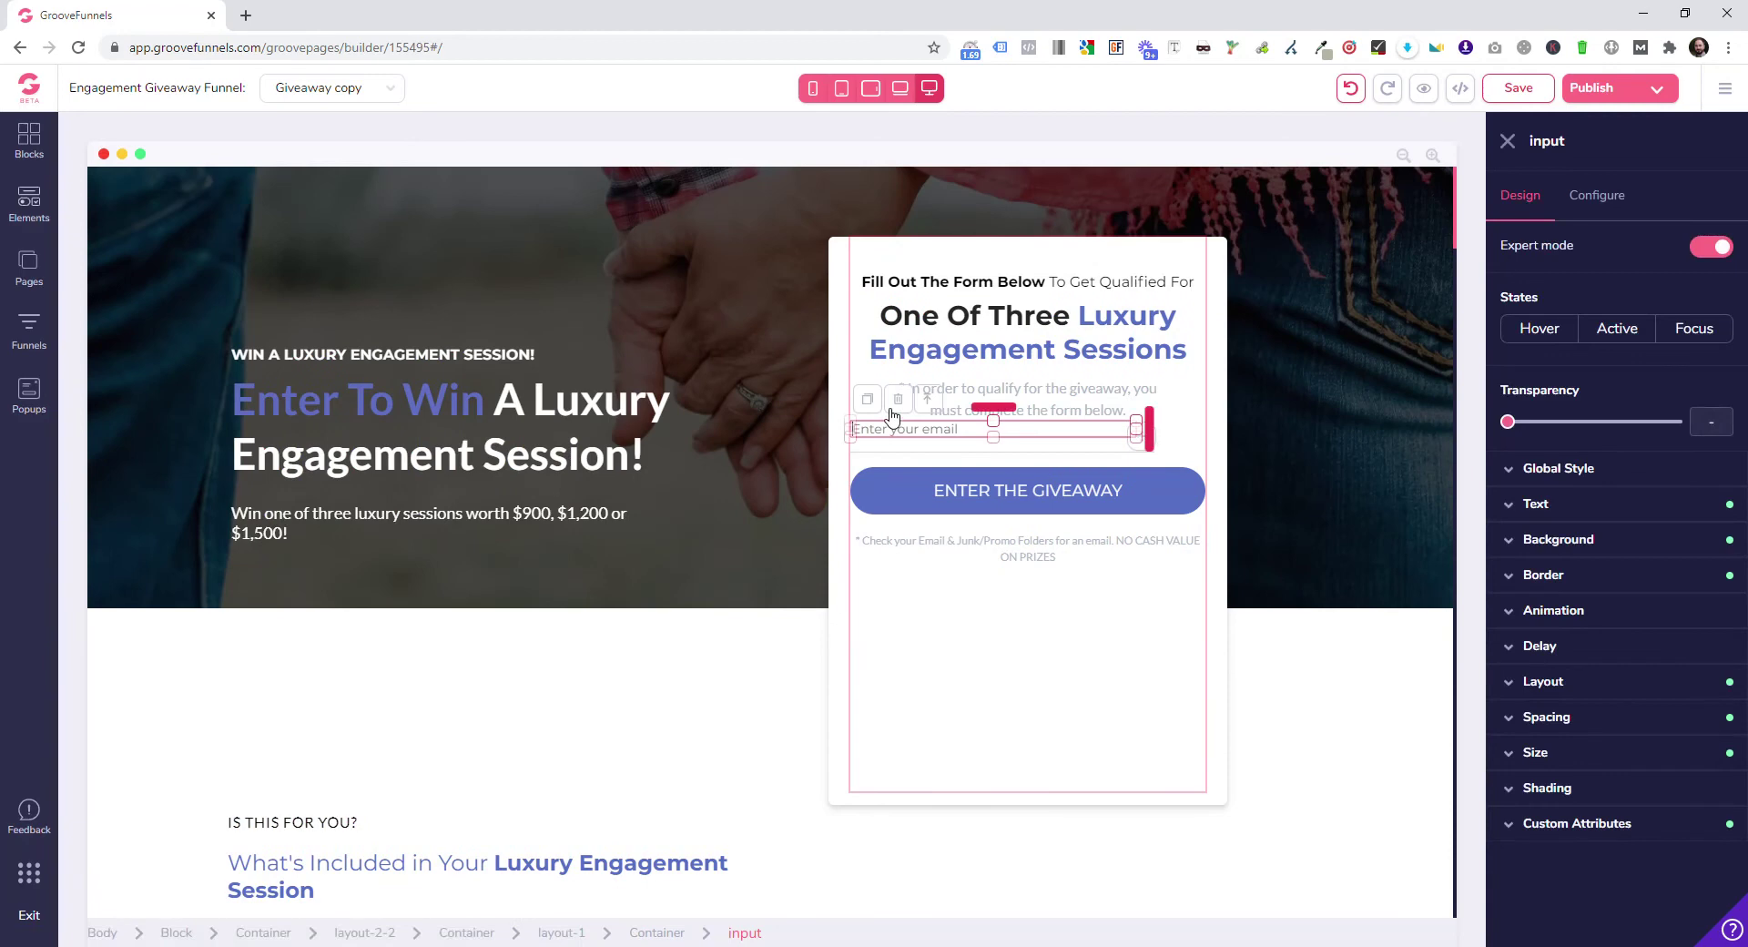
left_click(898, 401)
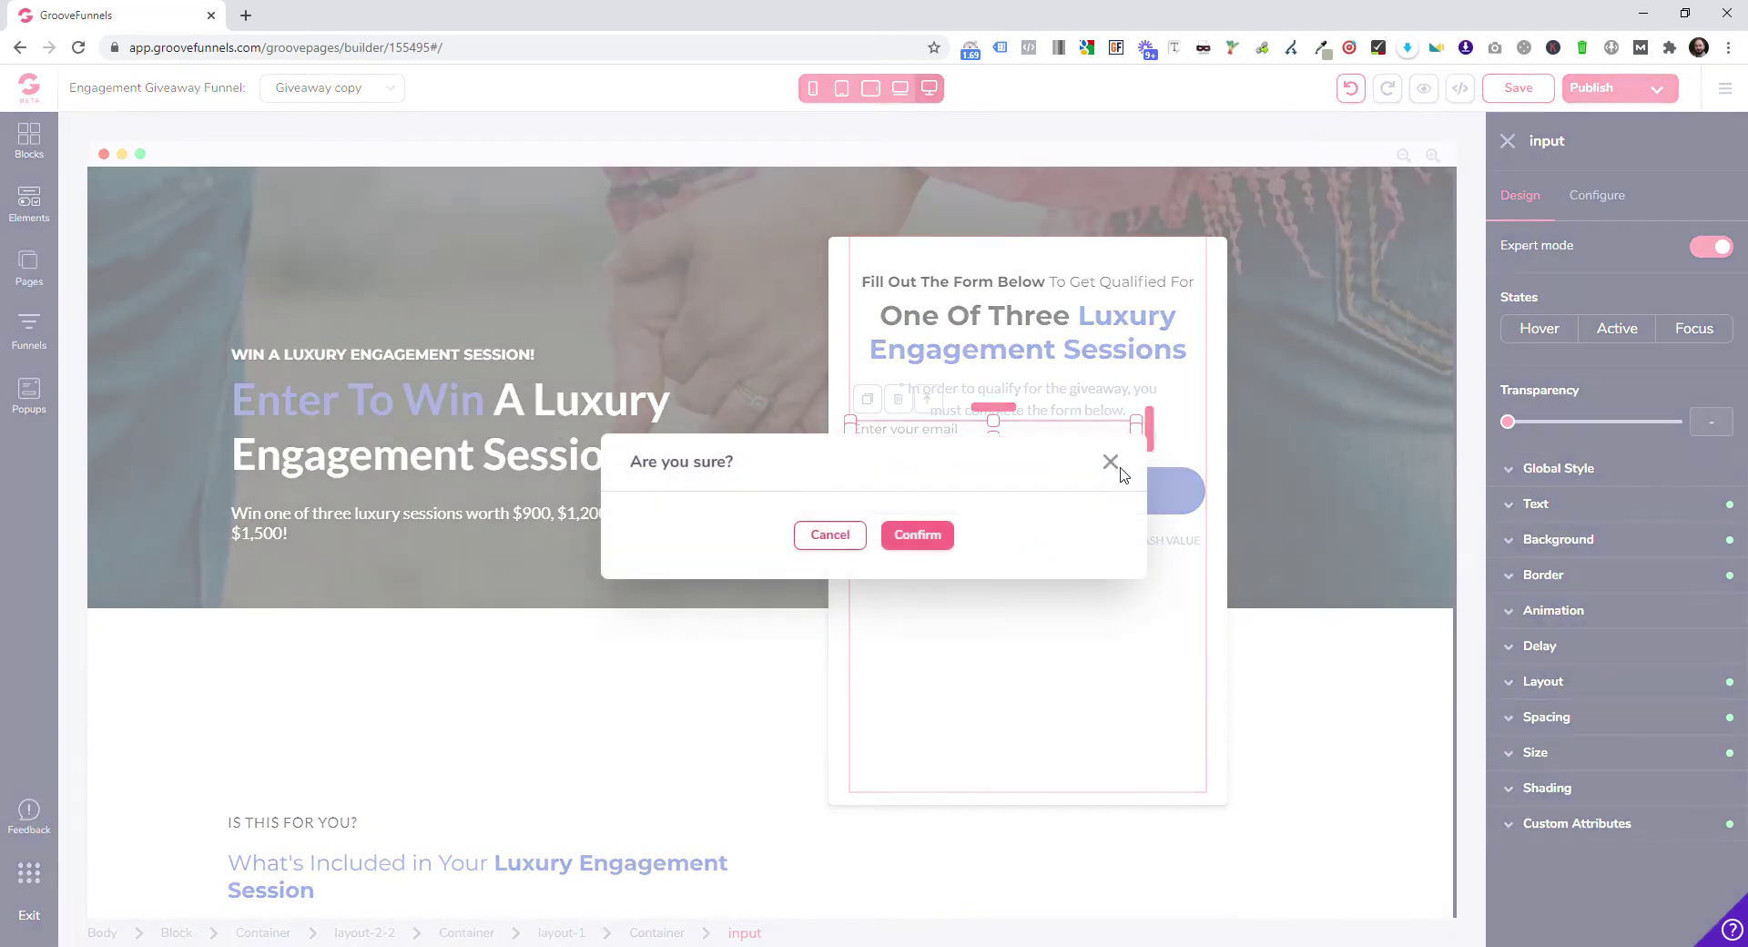
left_click(917, 534)
left_click(1087, 457)
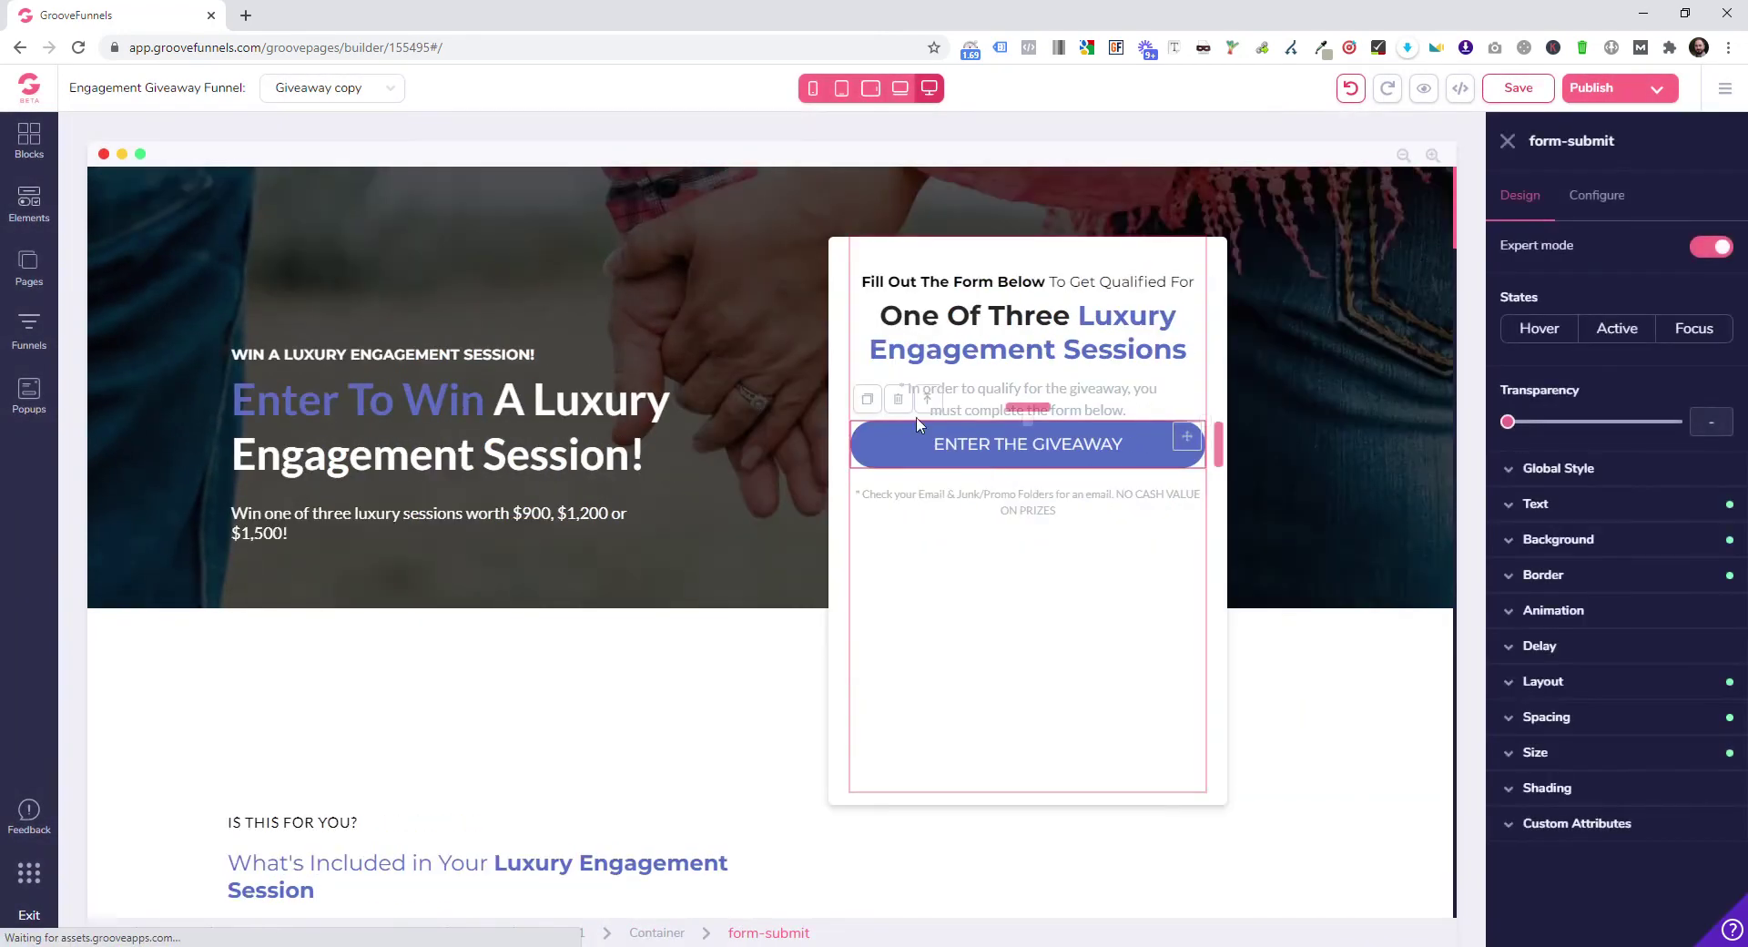
left_click(898, 401)
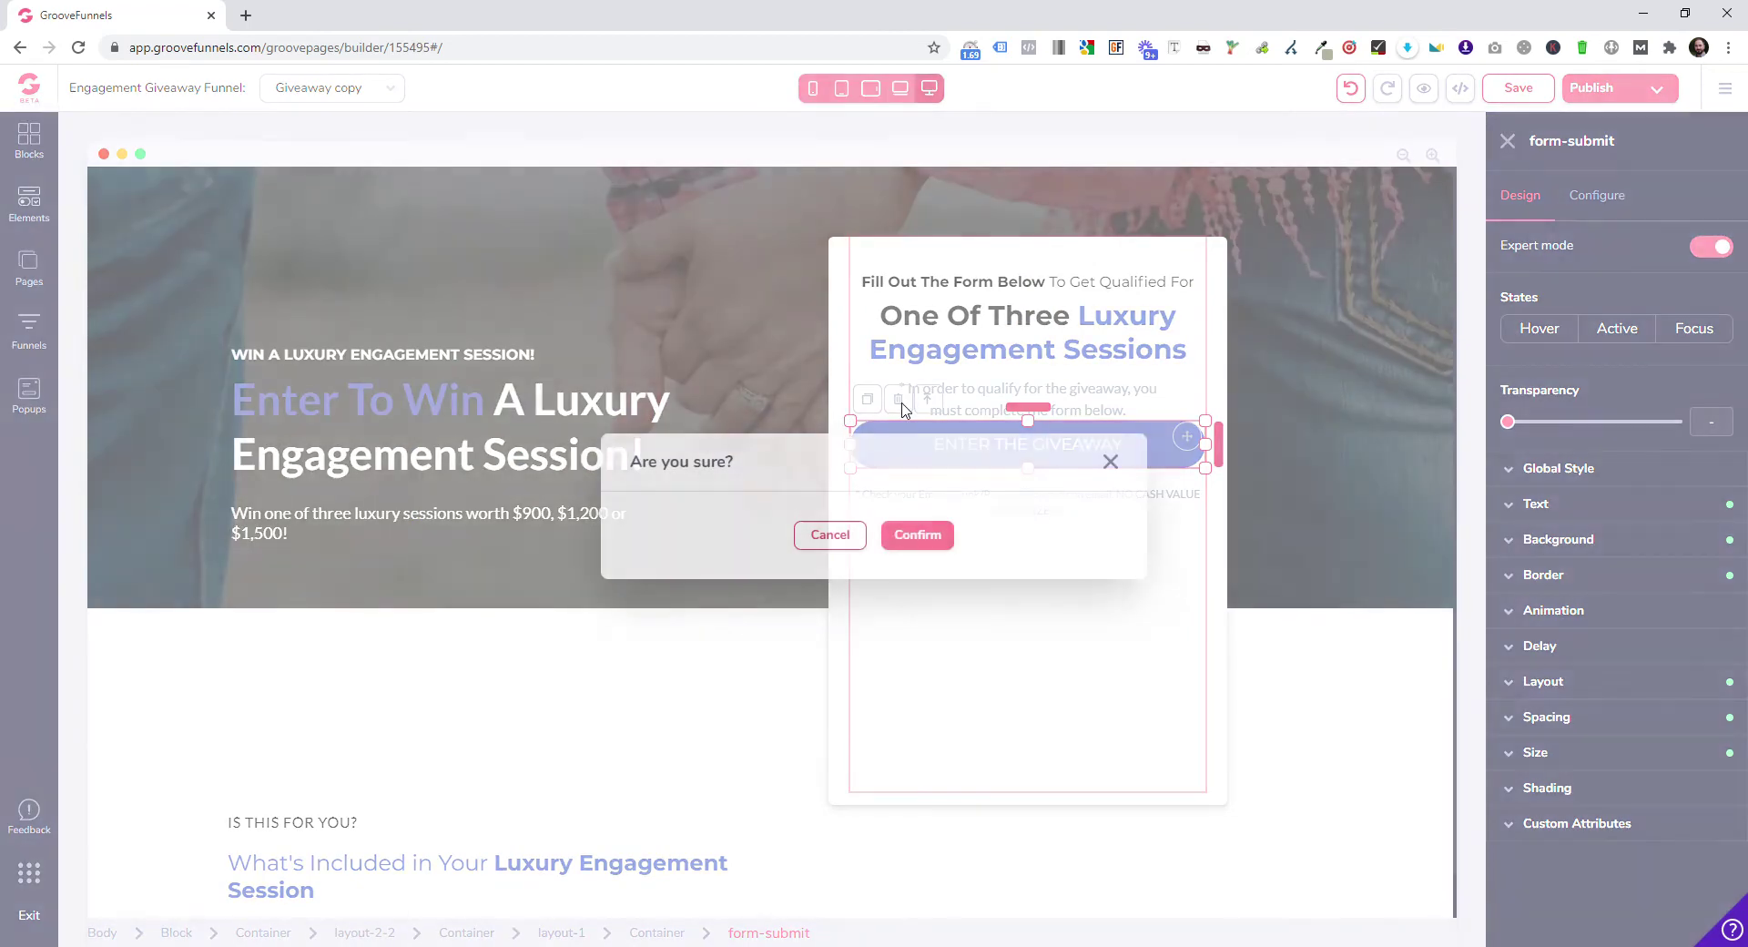
left_click(917, 534)
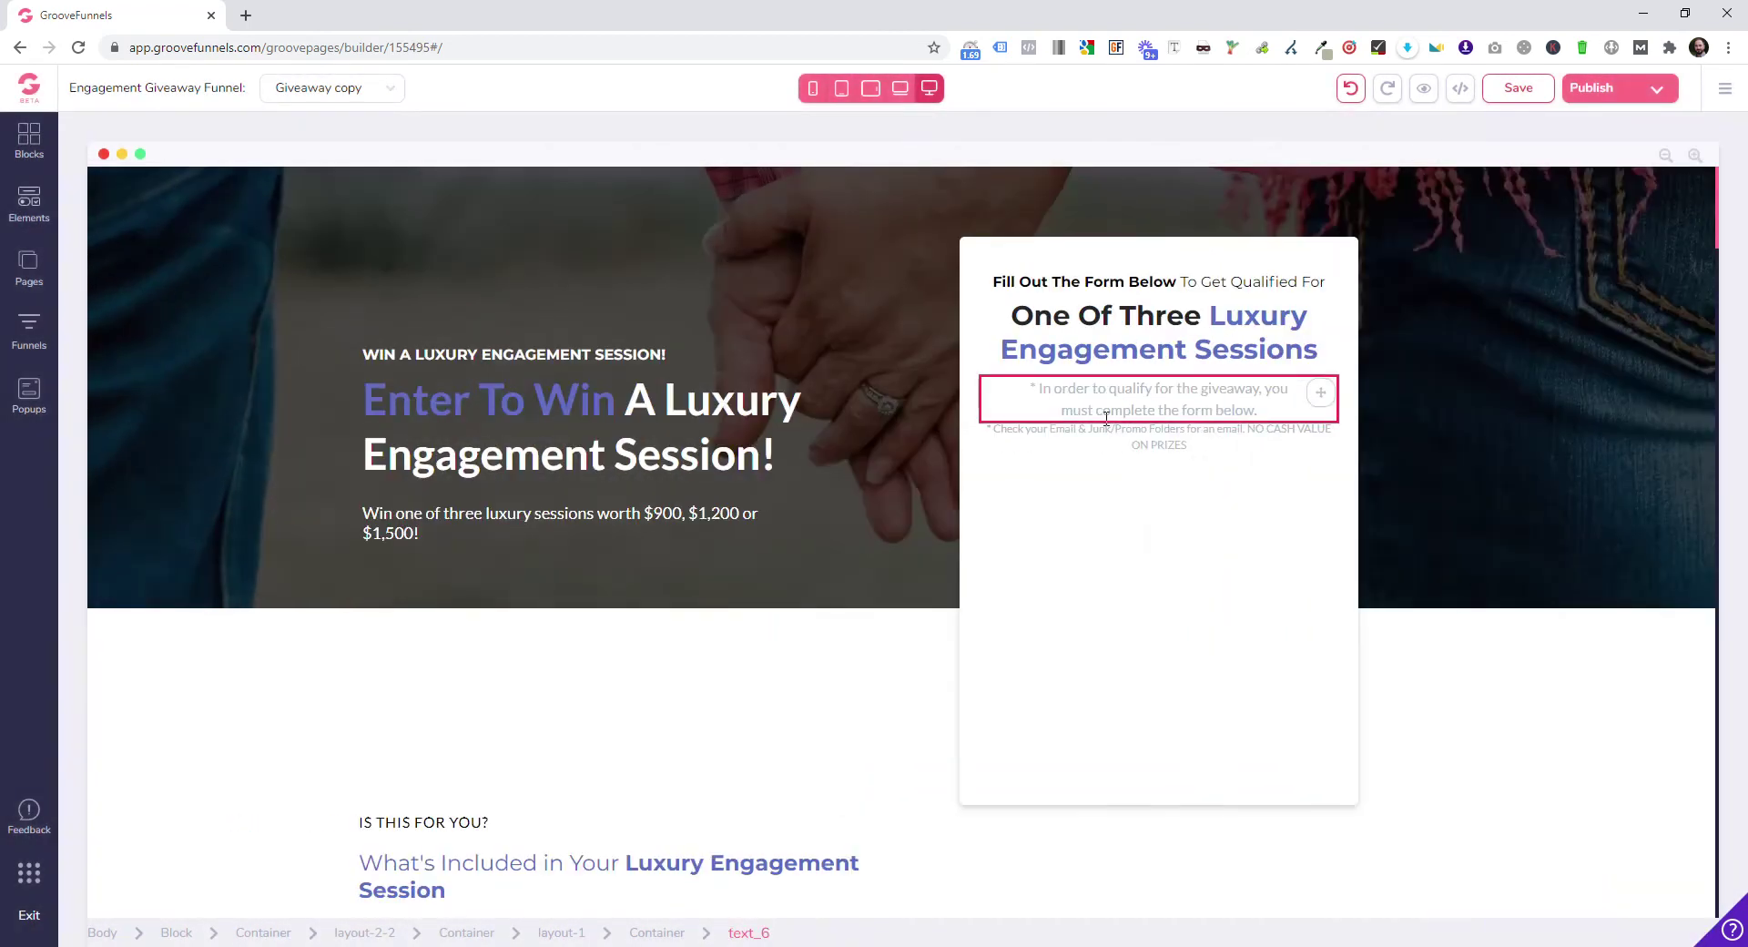
Give the check-your-email note 1.5rem top padding.
left_click(1138, 429)
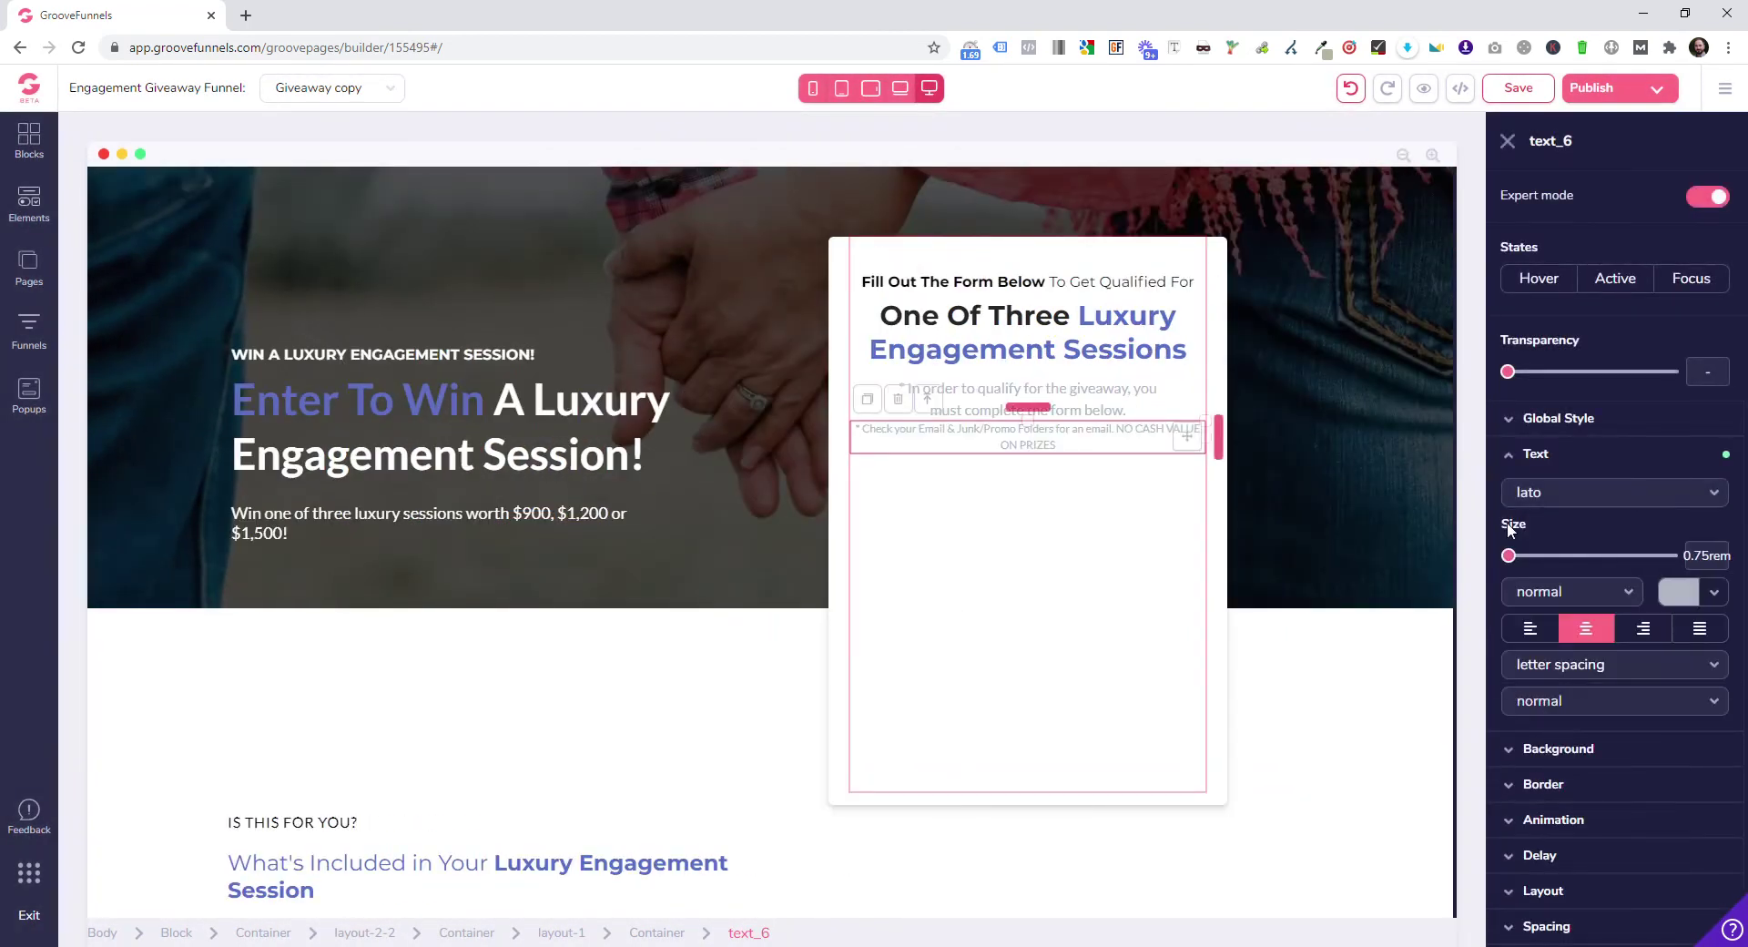
scroll(1589, 785, "down", 1)
left_click(1592, 823)
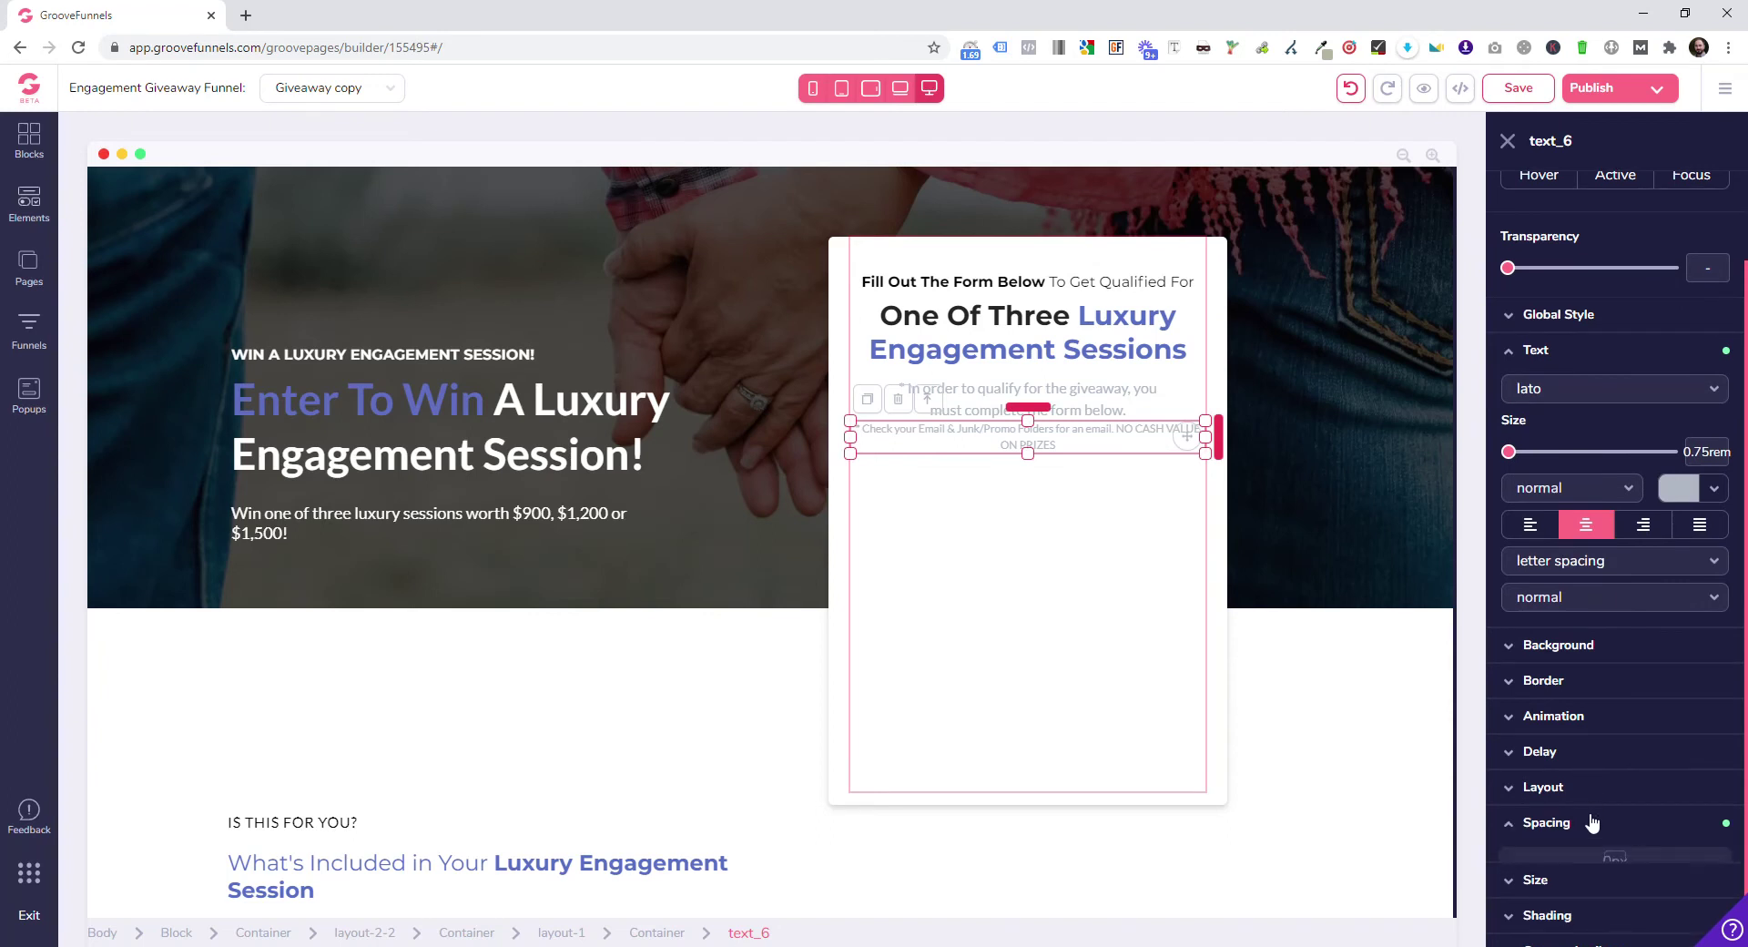
scroll(1605, 827, "down", 1)
left_click(1617, 833)
scroll(1584, 856, "down", 1)
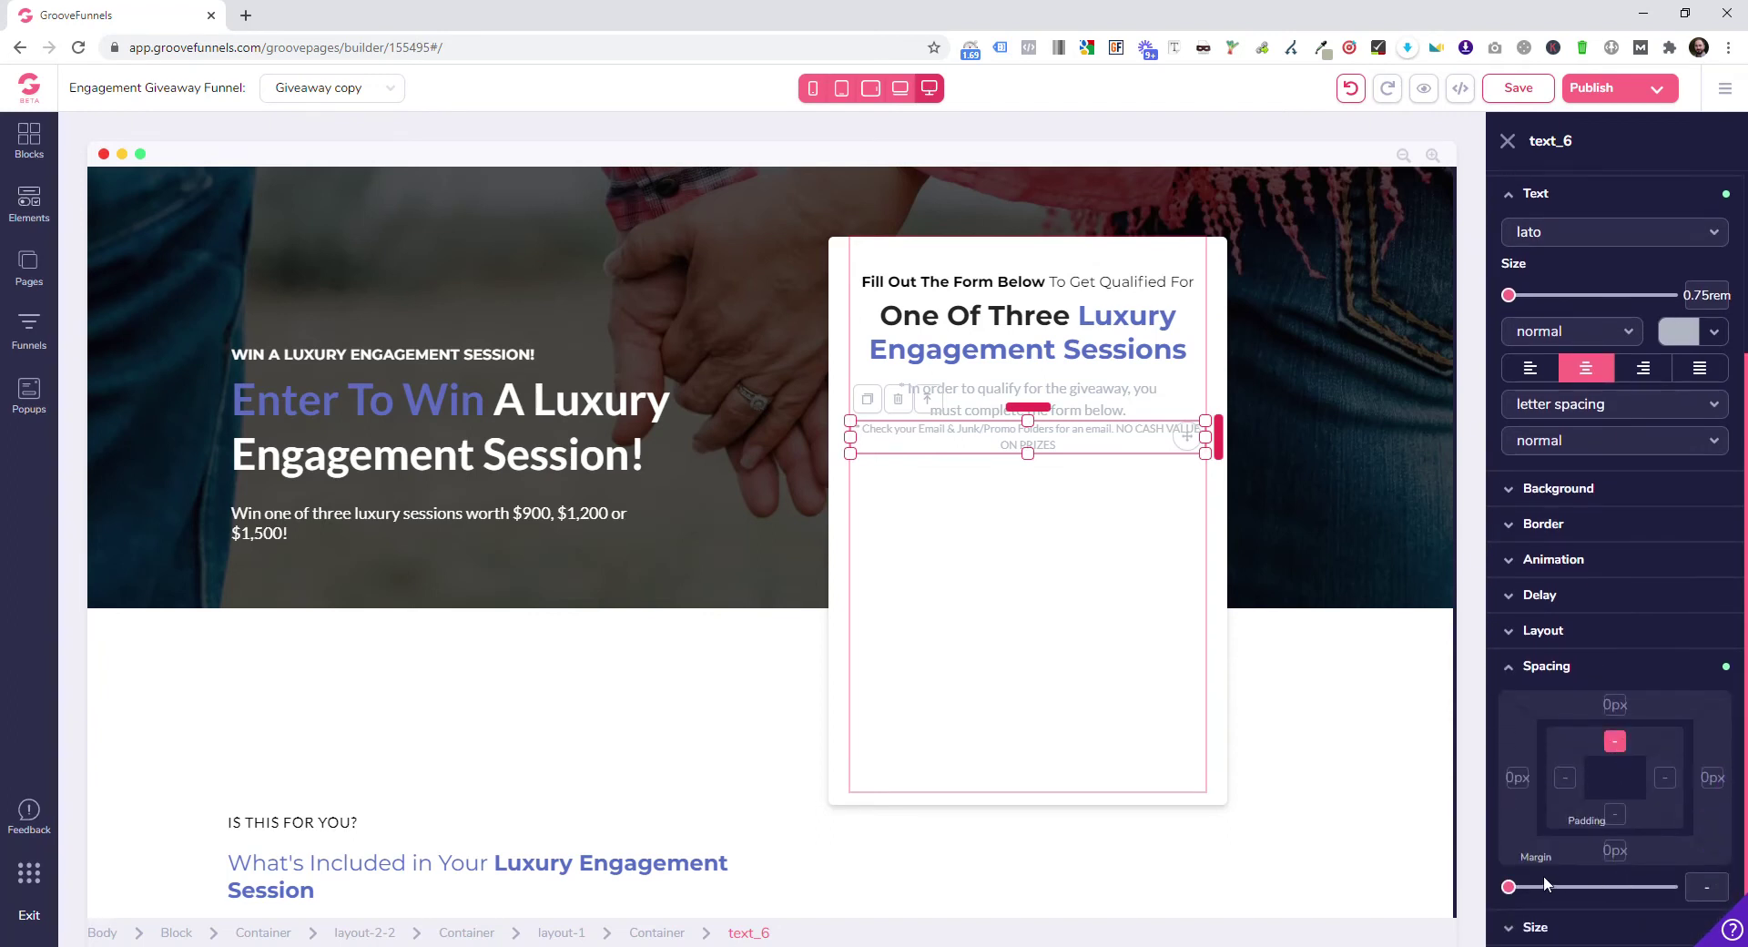
left_click_drag(1527, 897, 1564, 895)
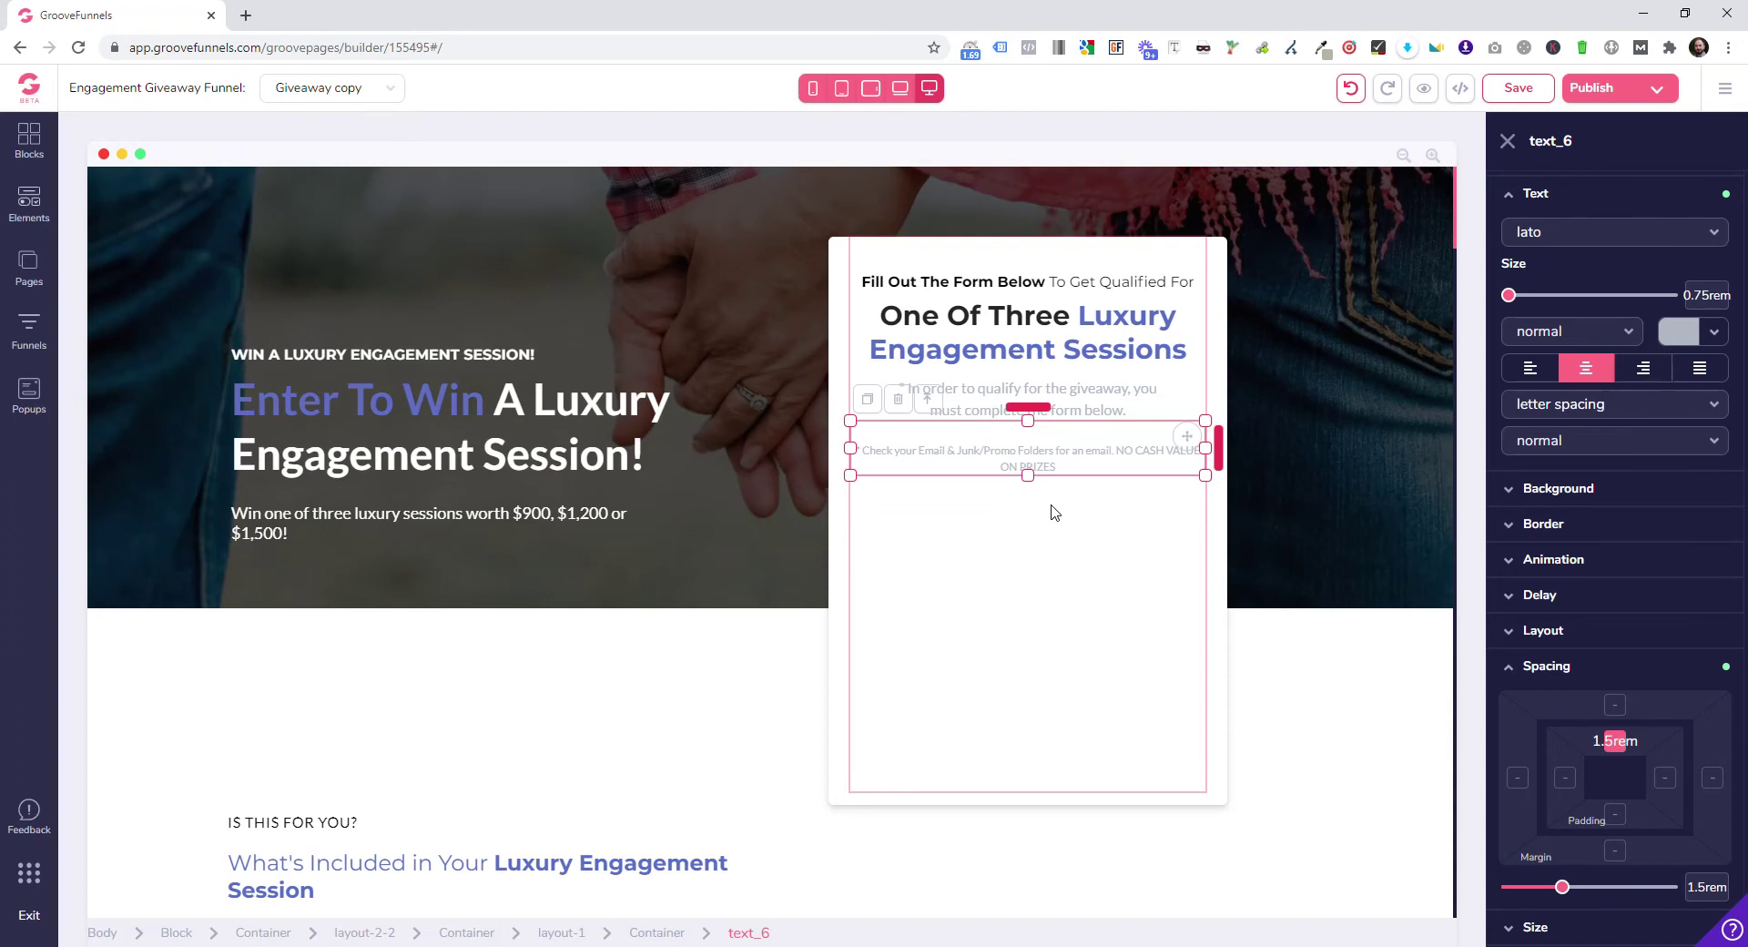
left_click(1038, 428)
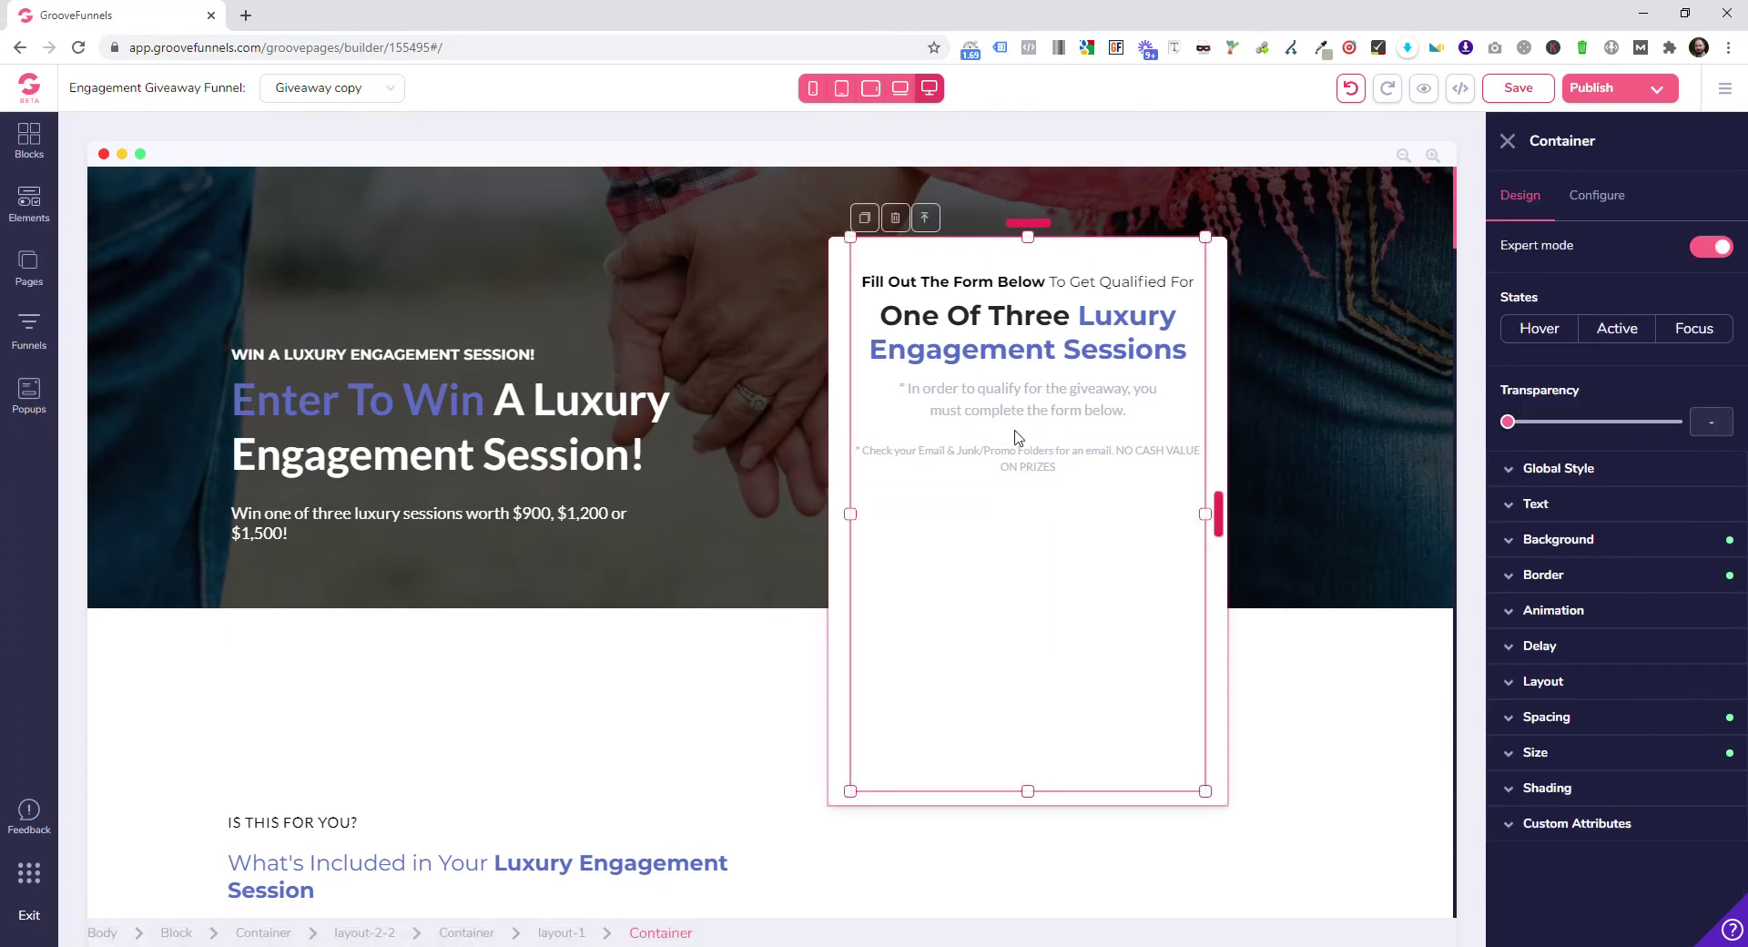
left_click(941, 440)
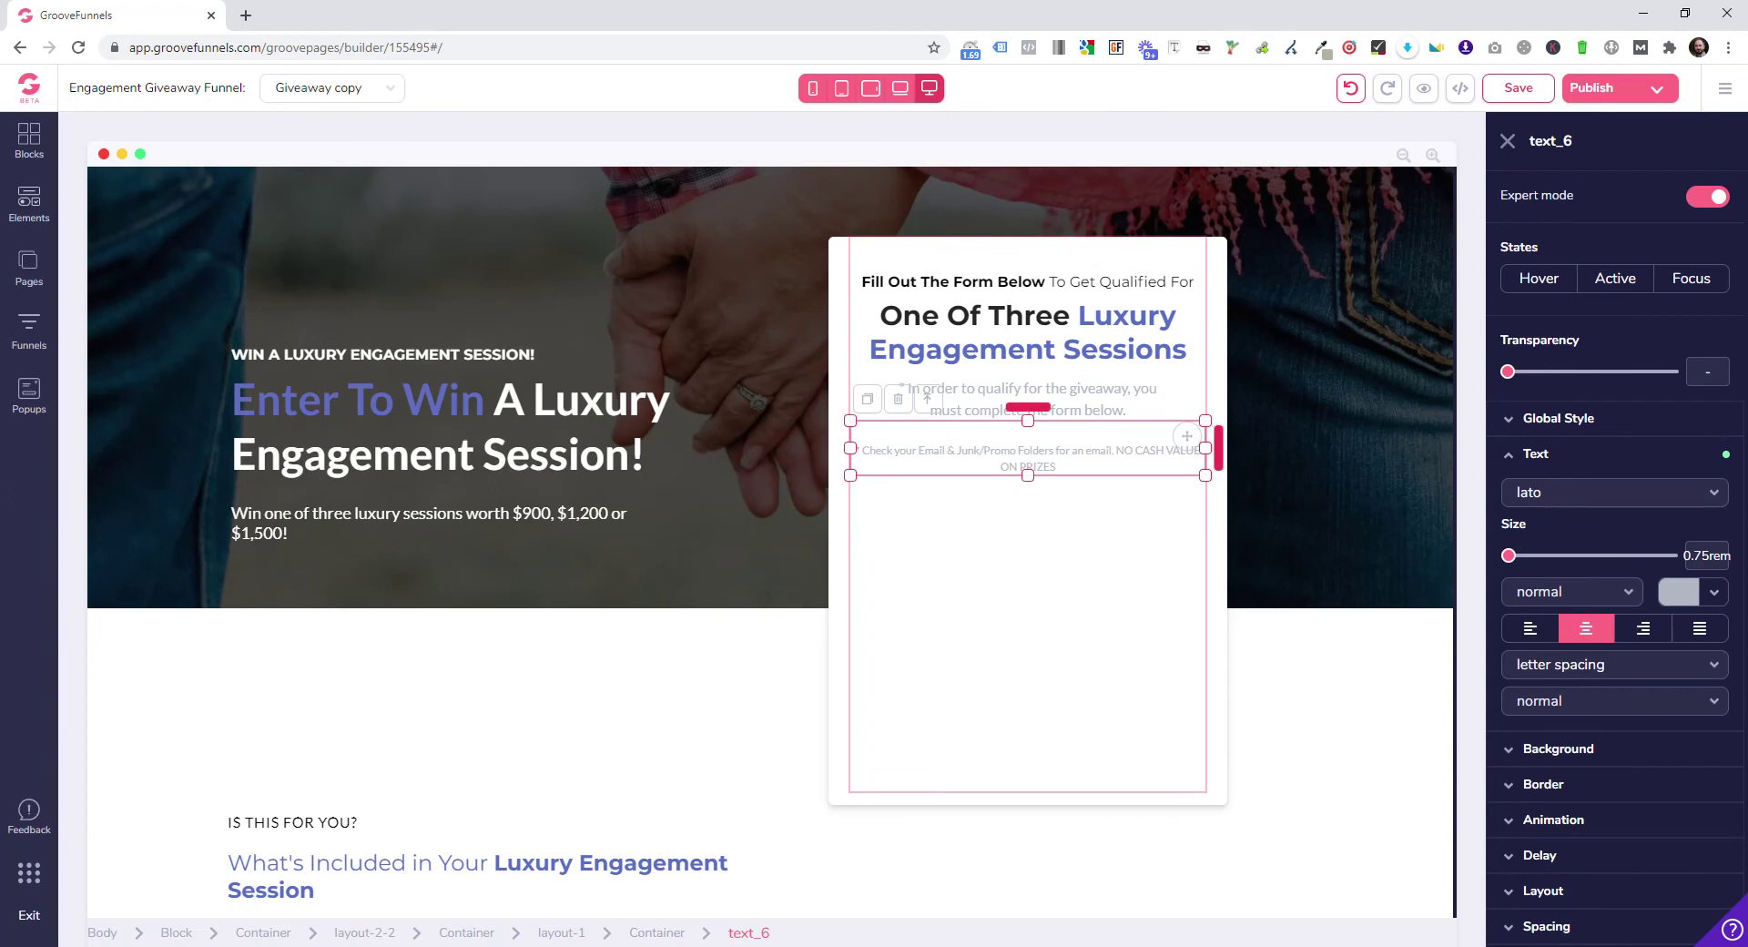
Drop a Code Embed element from Elements into the form card.
left_click(34, 215)
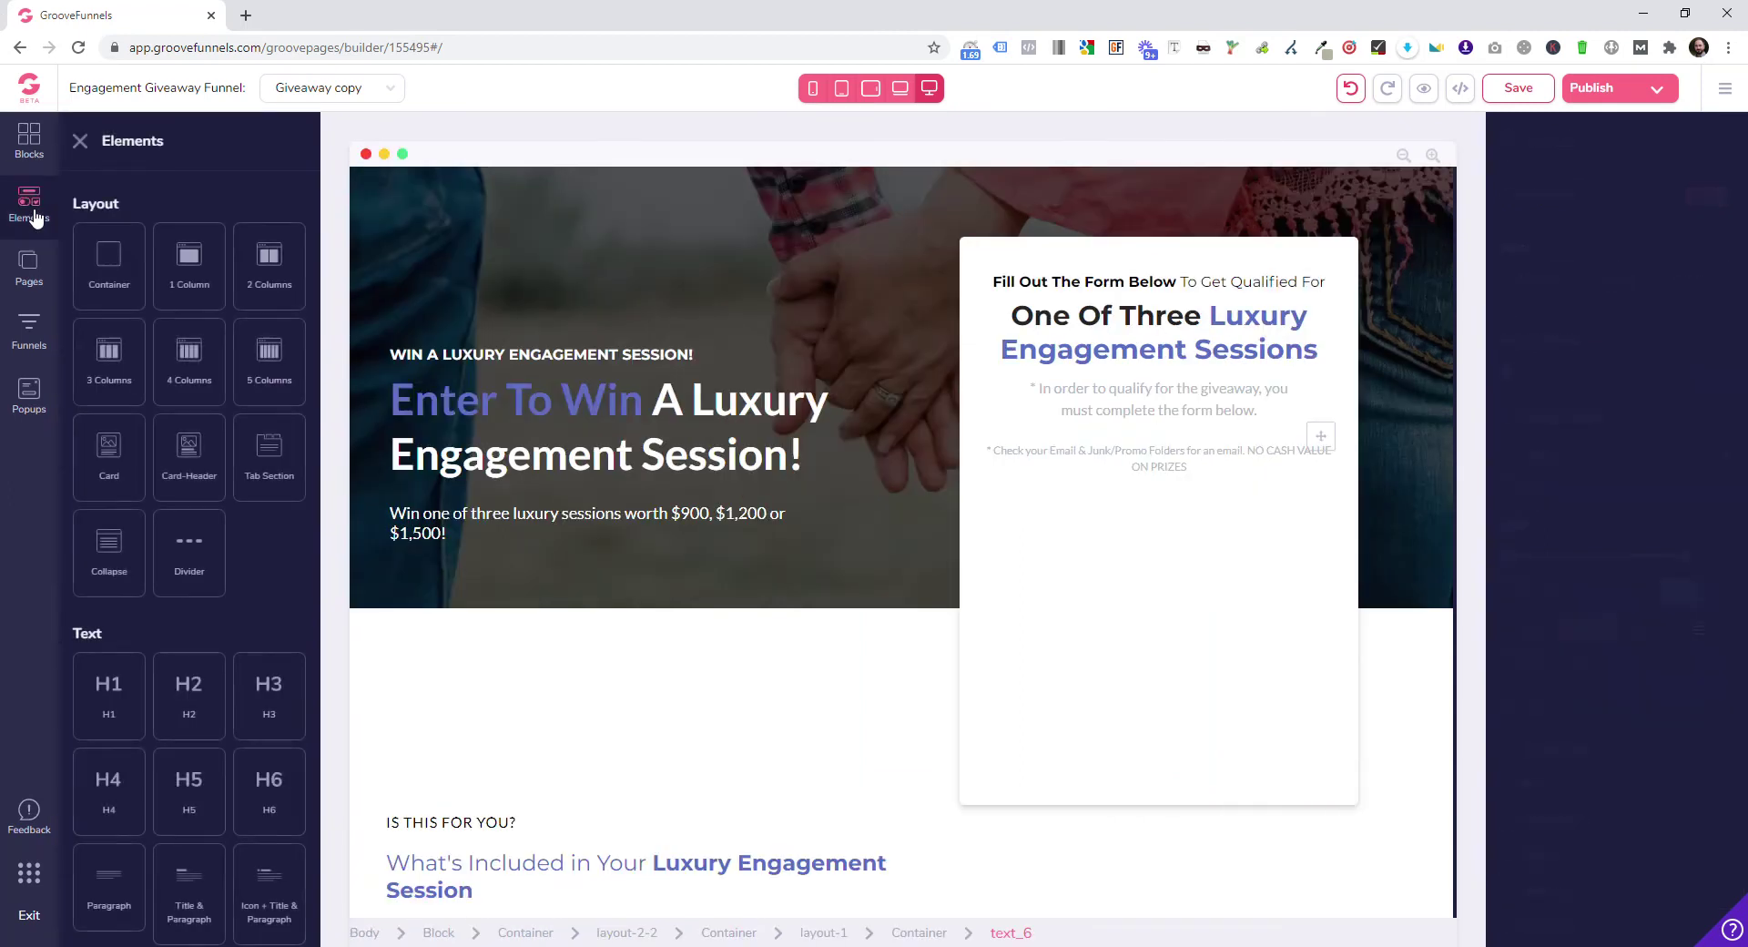
scroll(248, 464, "down", 5)
scroll(234, 519, "down", 8)
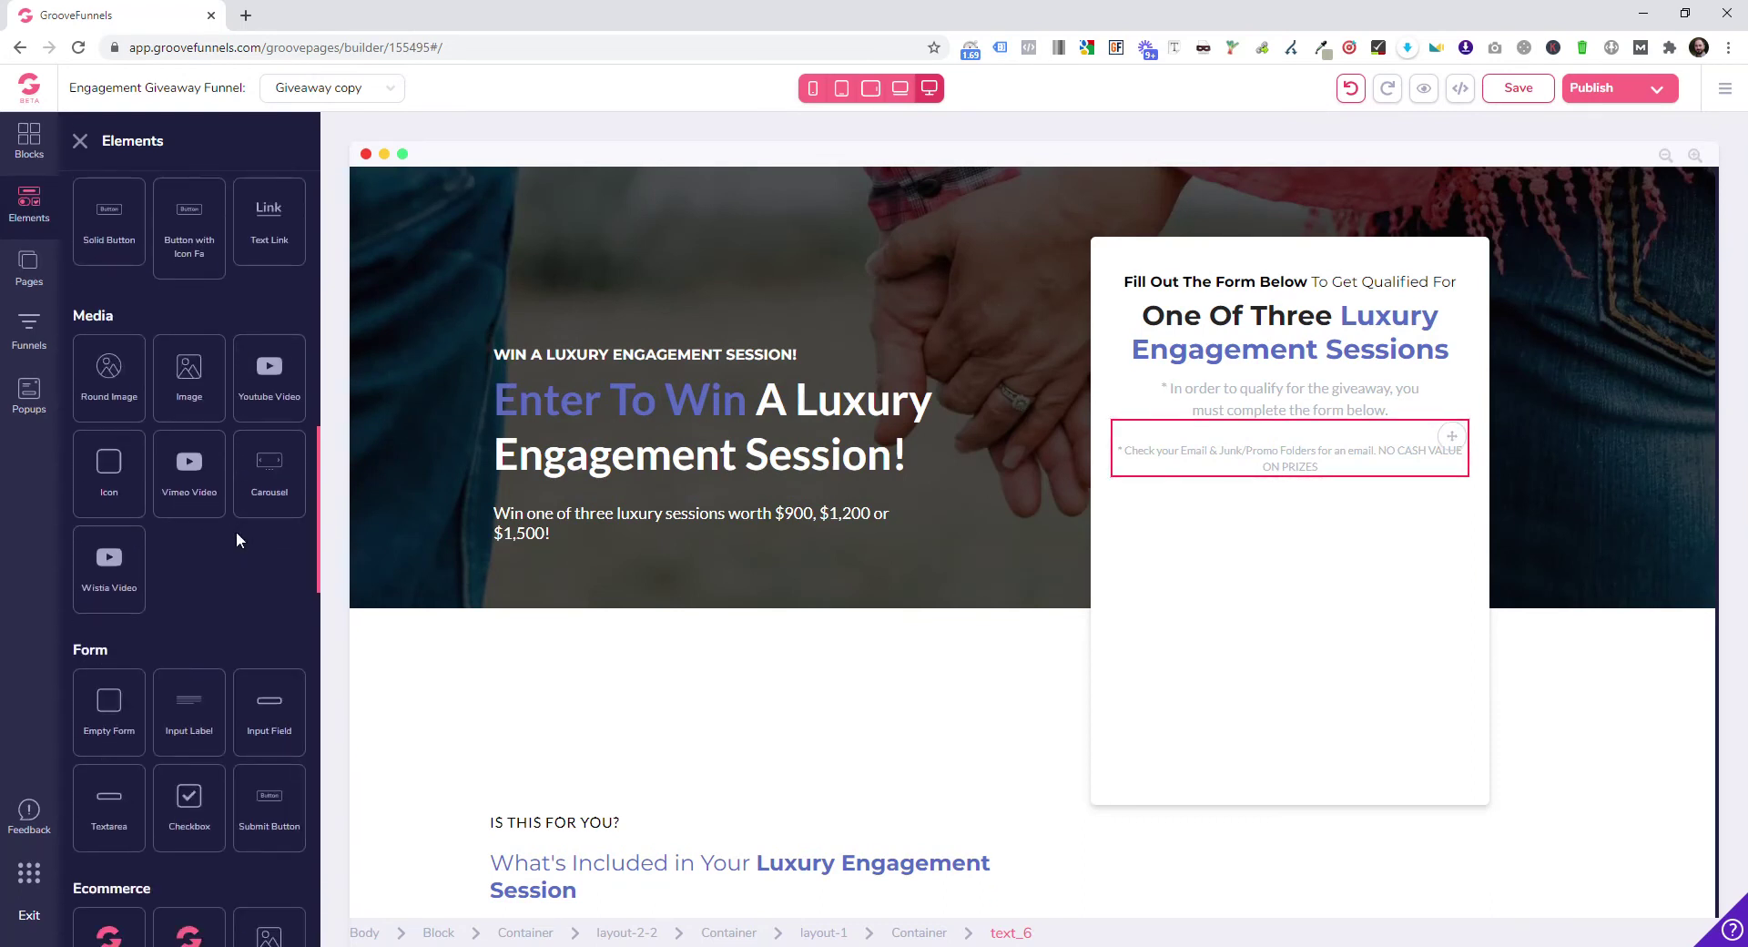
scroll(179, 594, "down", 1)
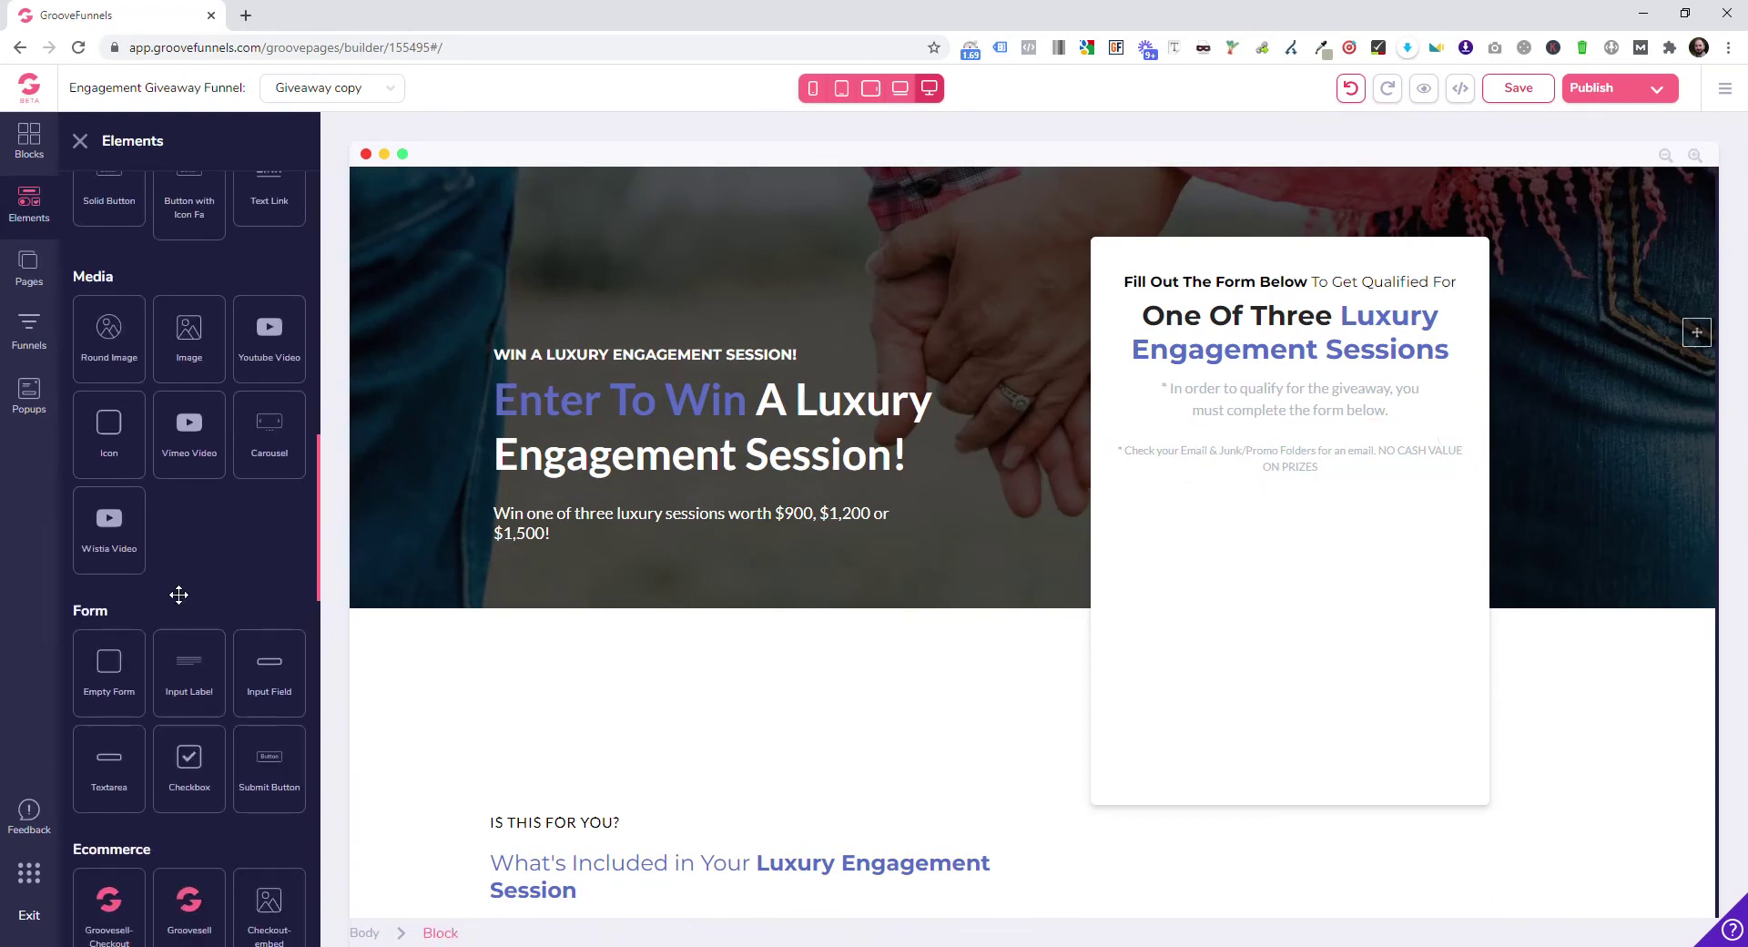
scroll(179, 595, "down", 4)
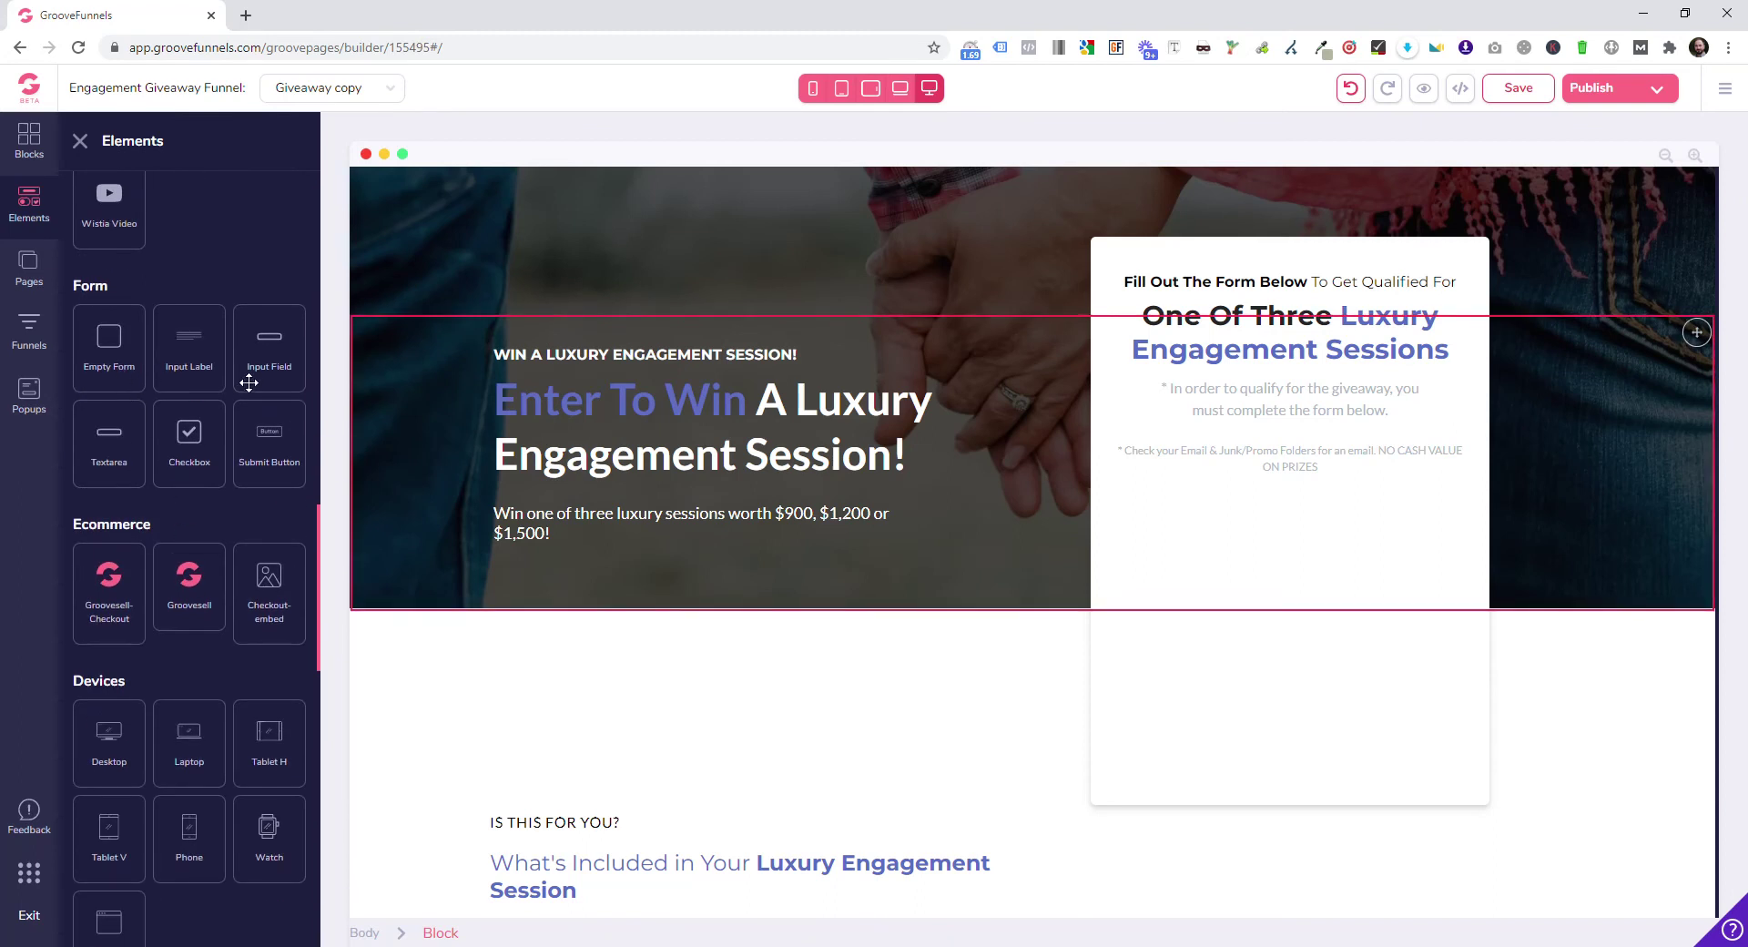
scroll(222, 480, "down", 5)
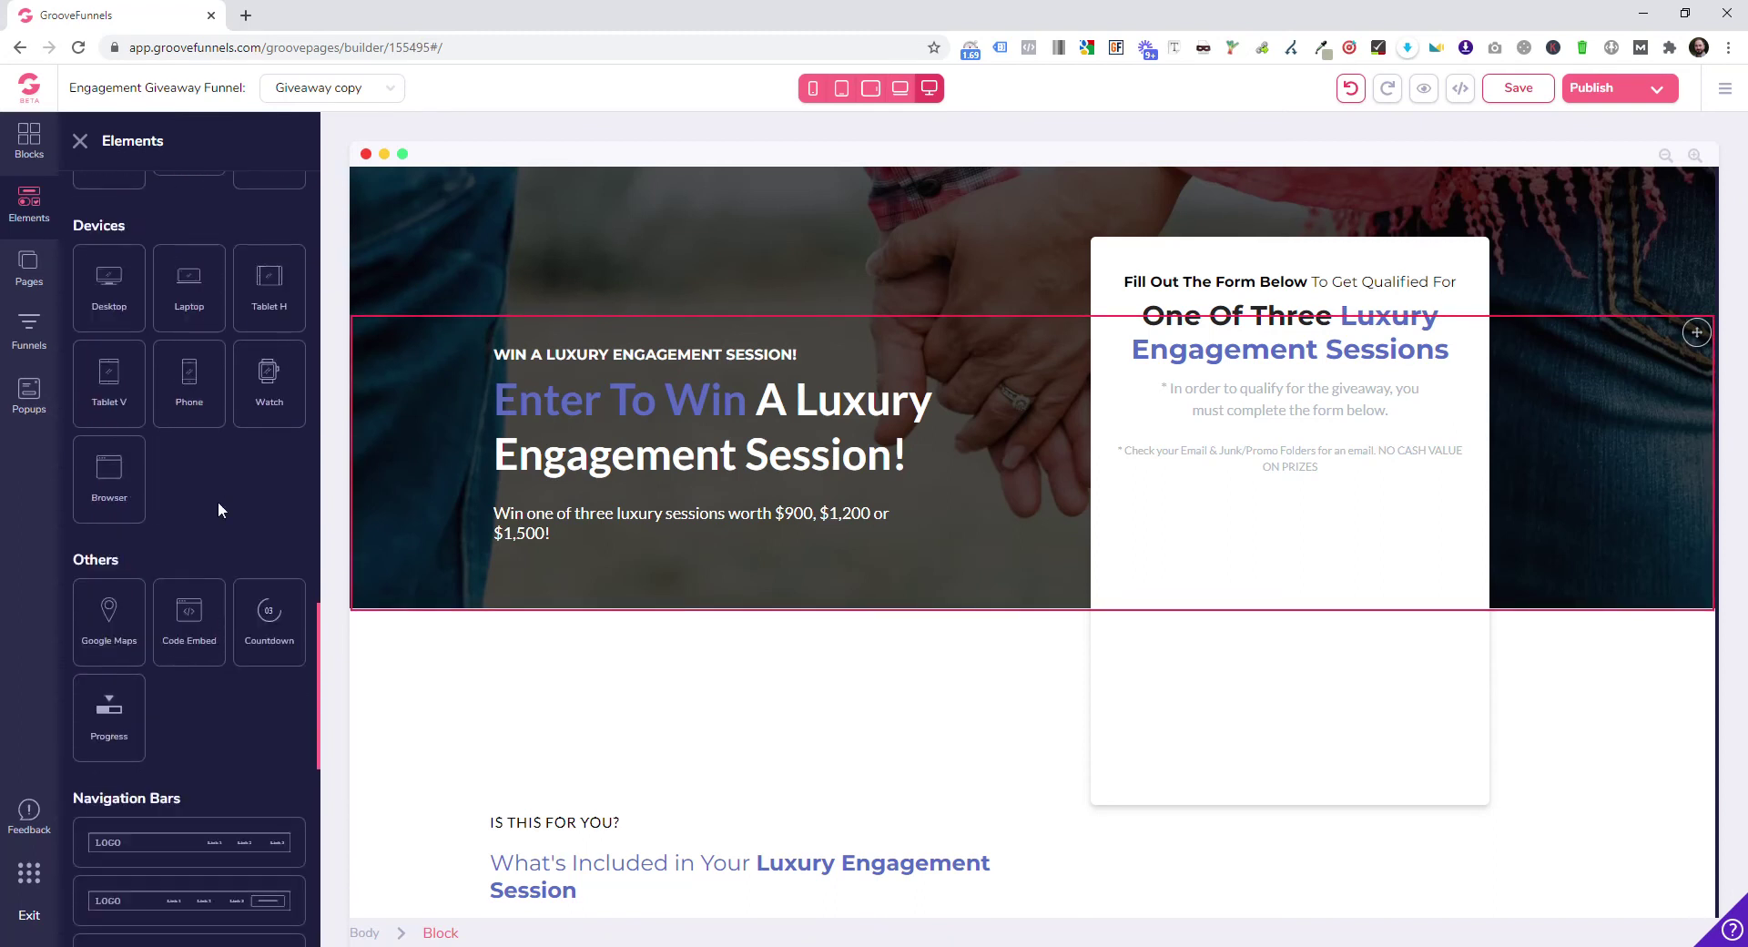
left_click_drag(188, 602, 1291, 530)
double_click(1226, 456)
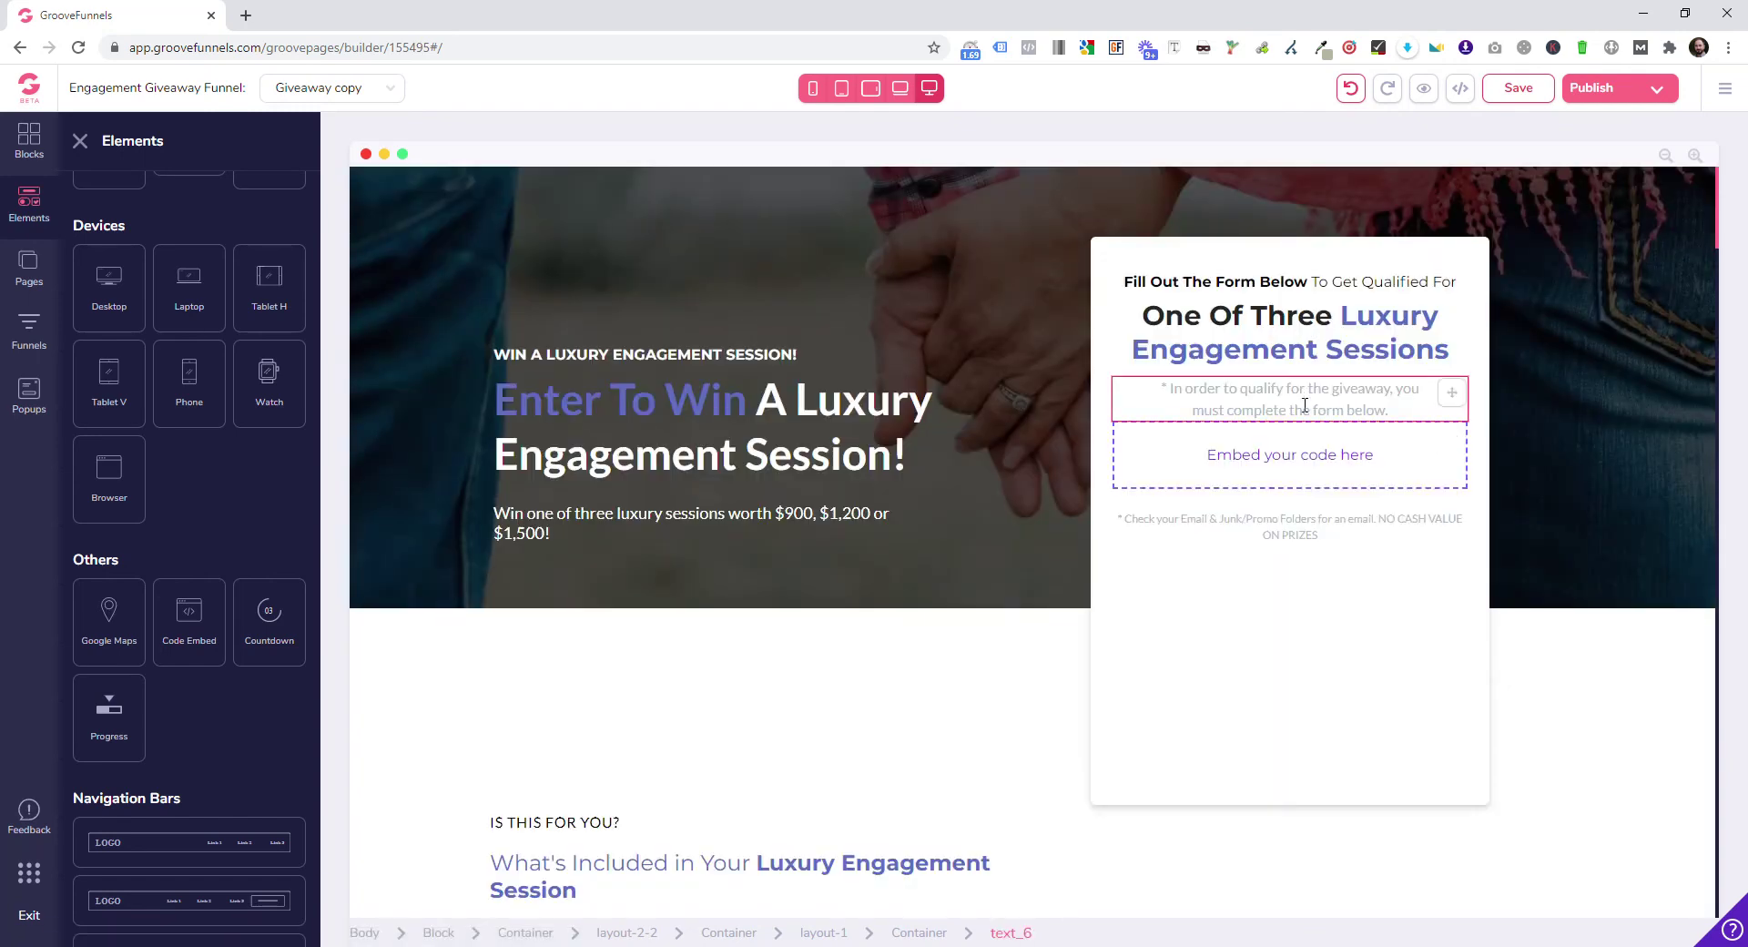
Give the 'In order to qualify' text 1rem bottom padding.
left_click(1324, 409)
scroll(1648, 774, "down", 2)
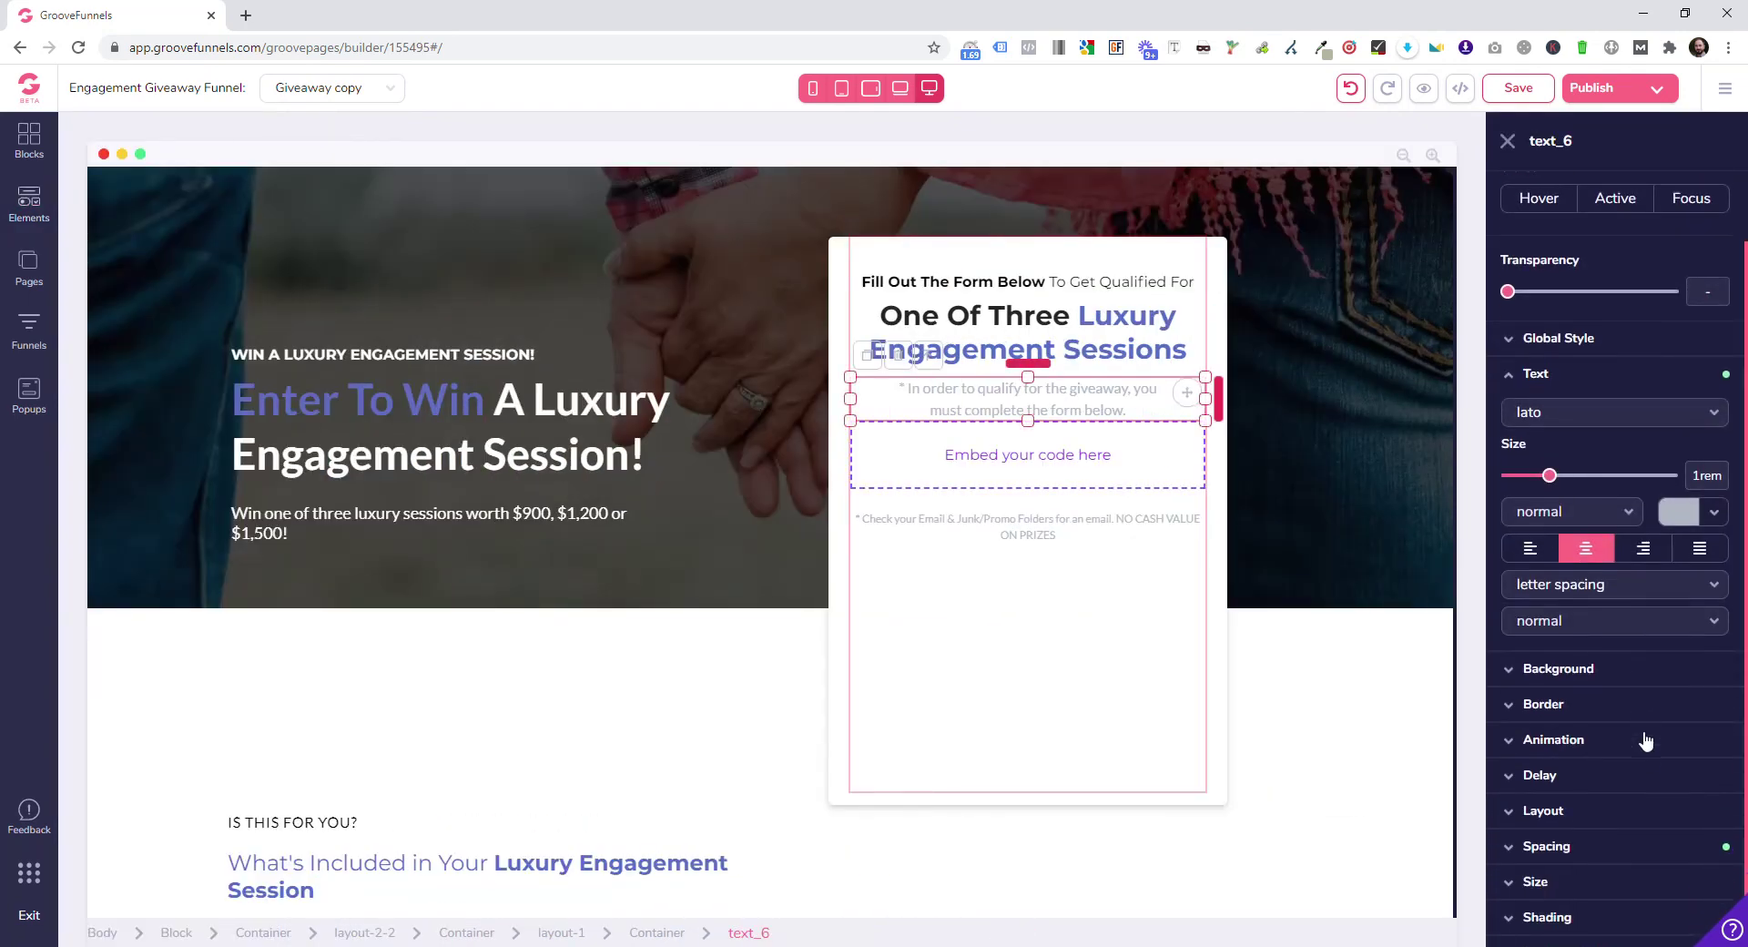
left_click(1637, 820)
scroll(1625, 847, "down", 1)
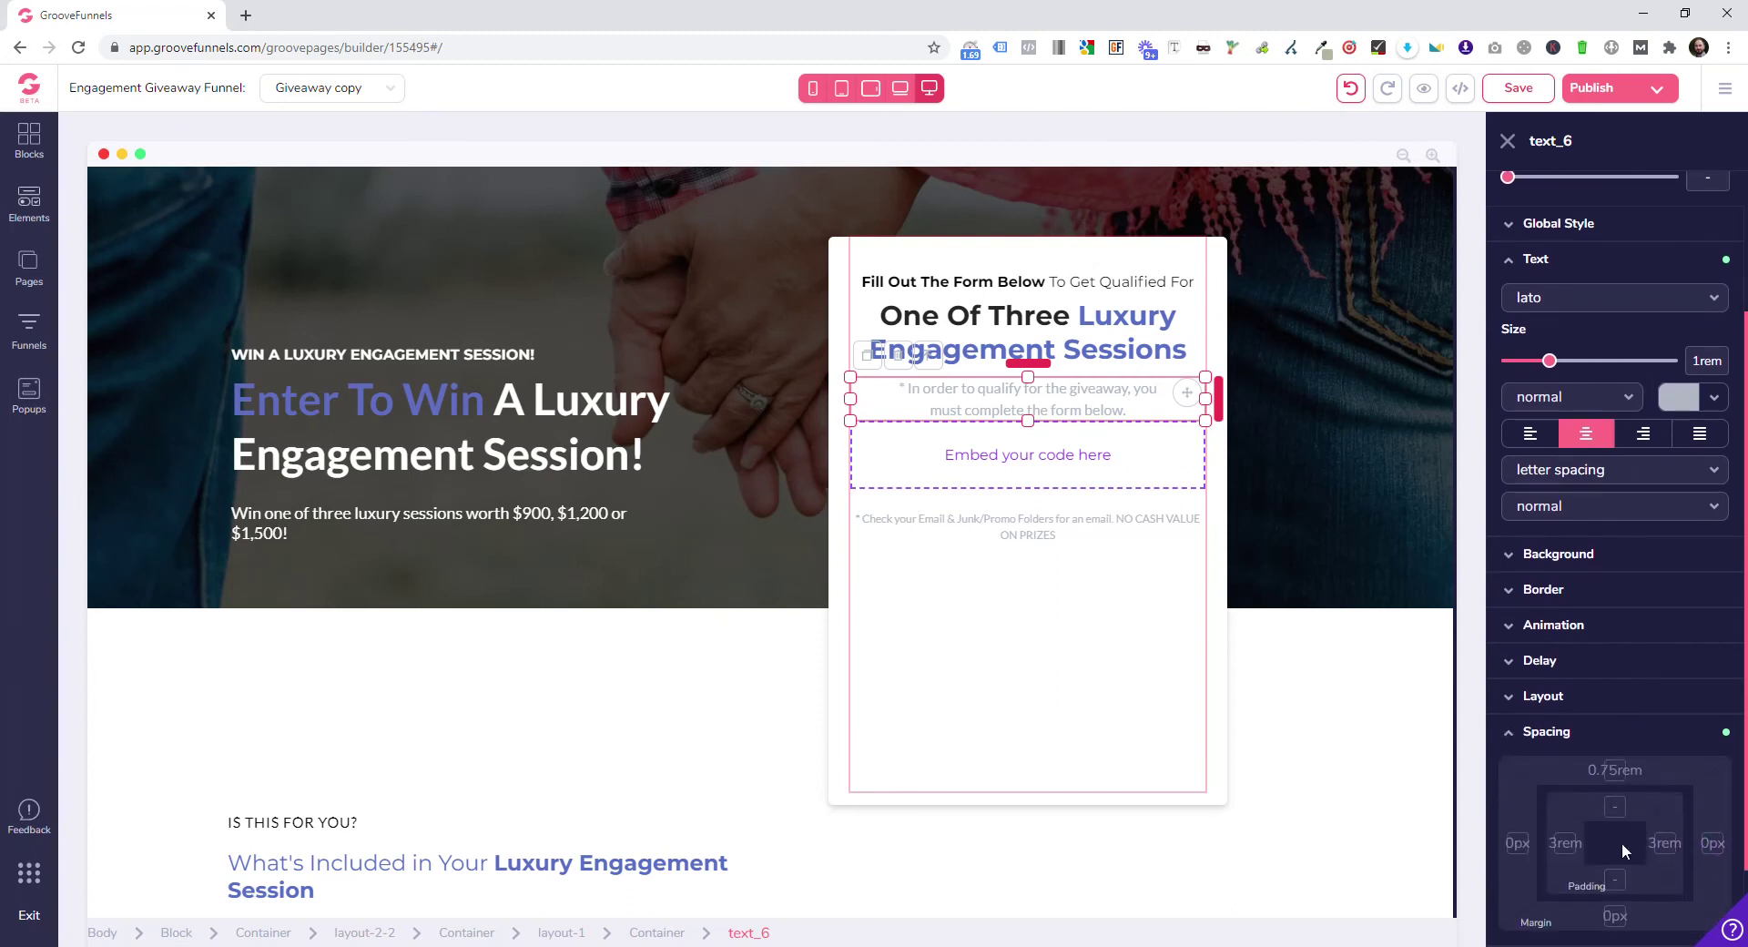
left_click(1616, 876)
scroll(1585, 869, "down", 1)
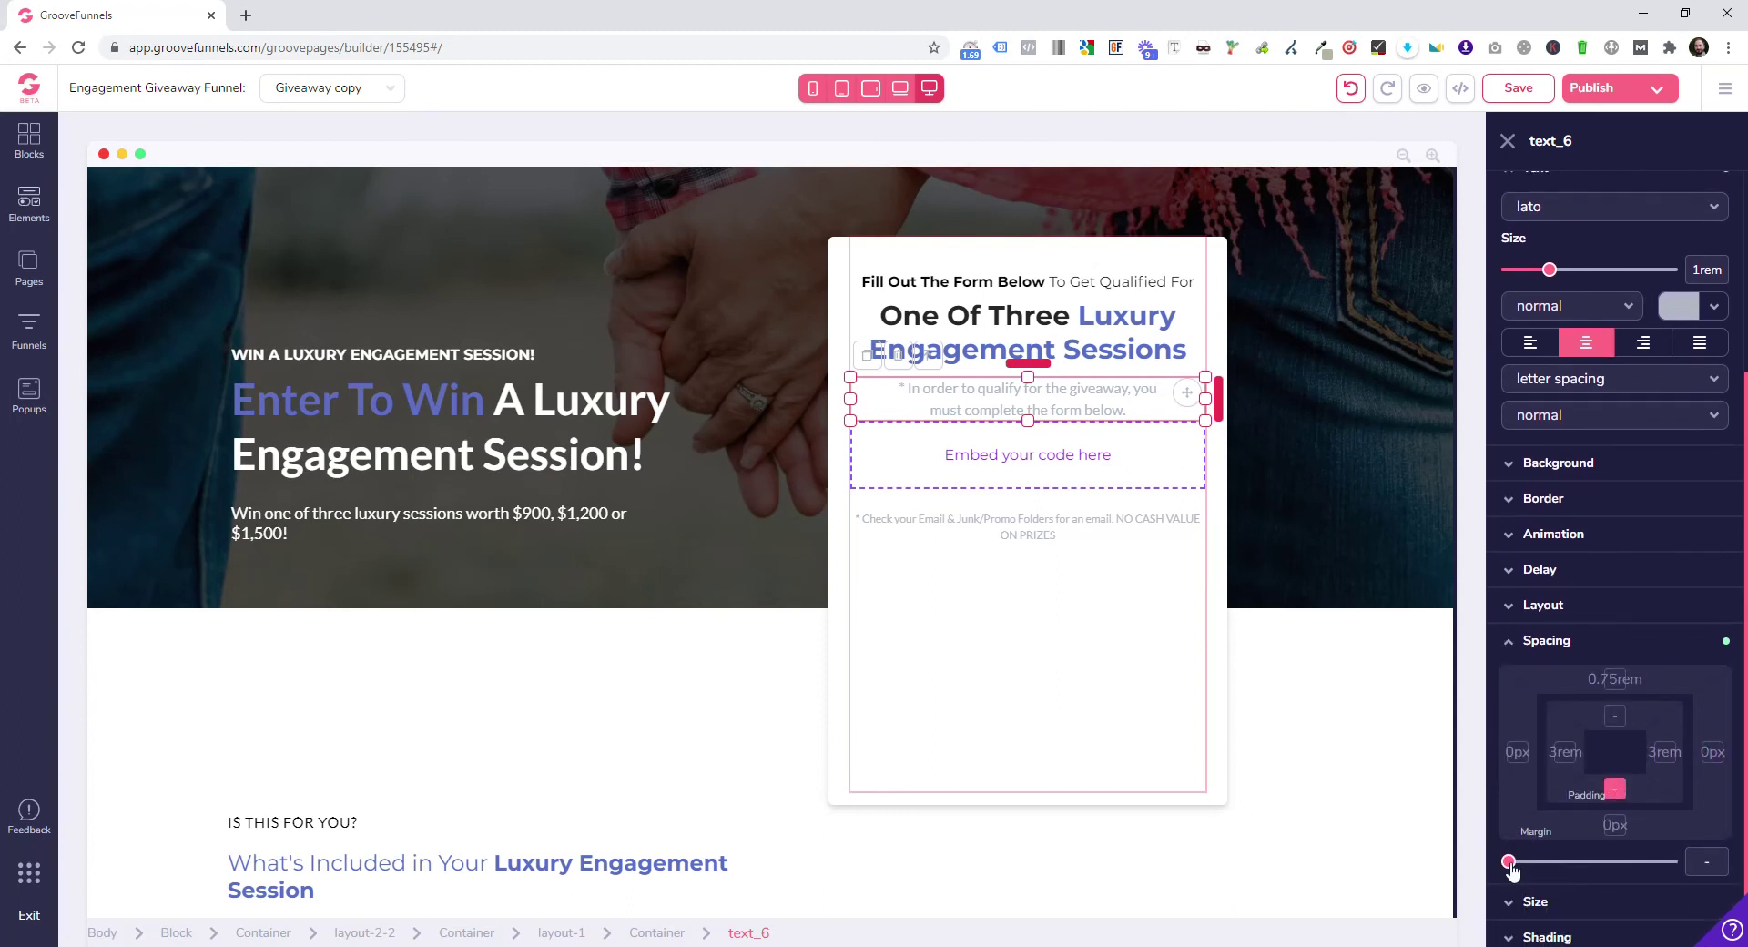
left_click_drag(1510, 865, 1547, 863)
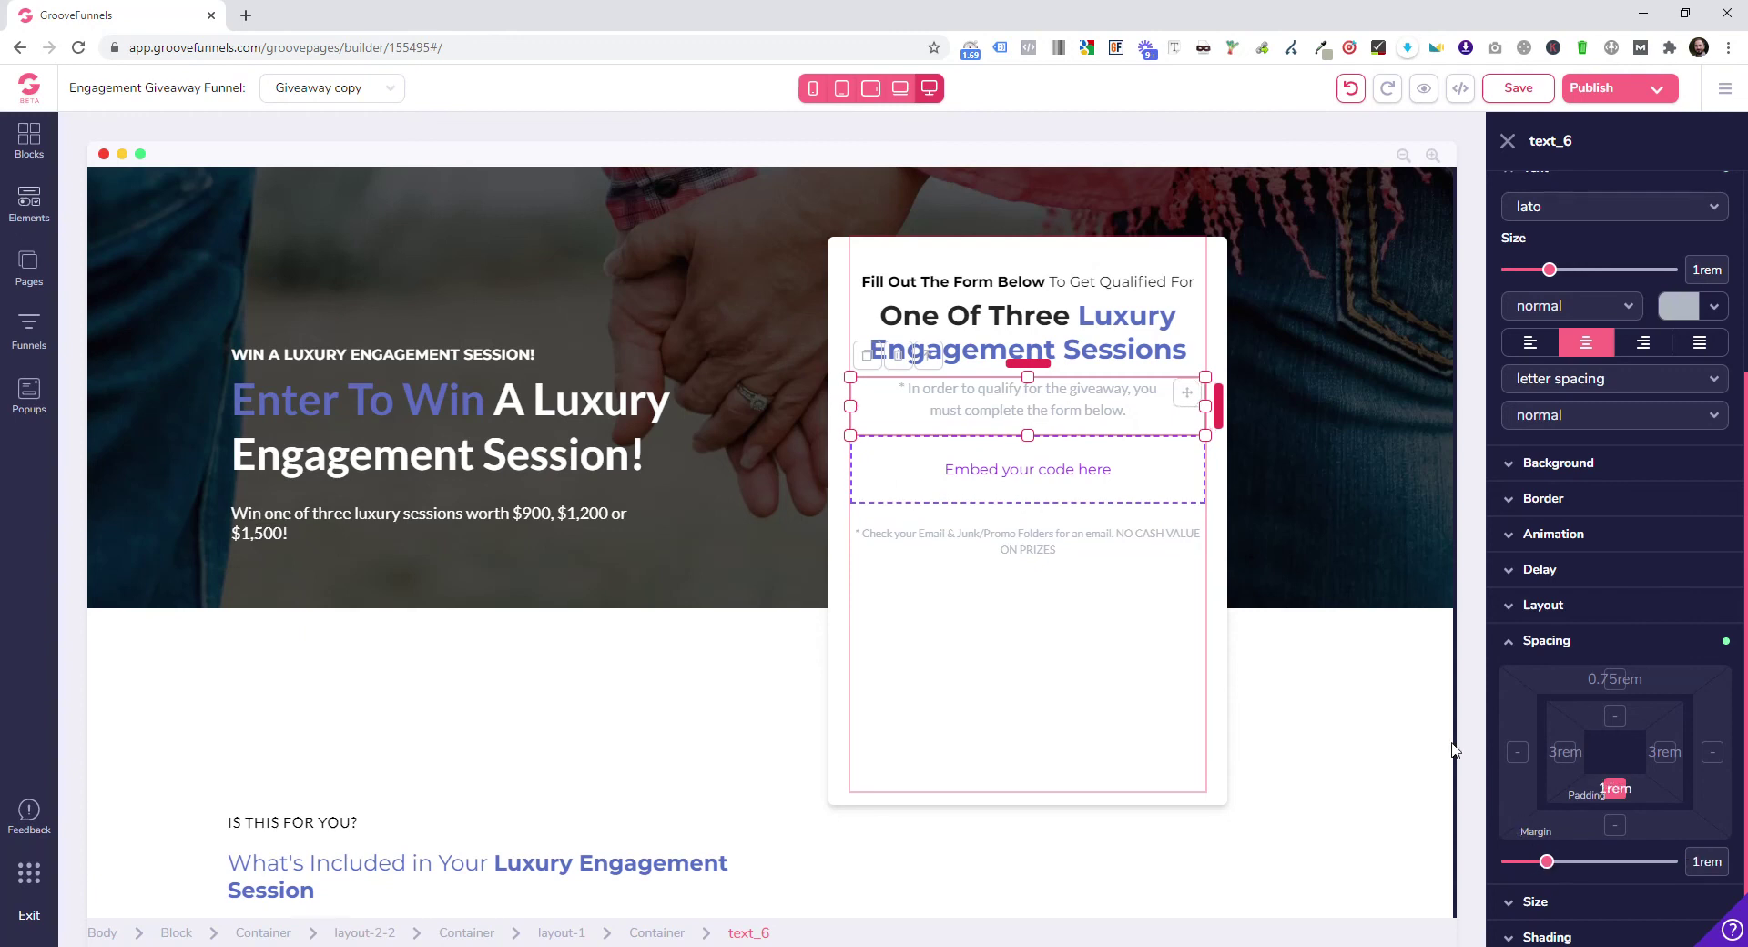
left_click(980, 476)
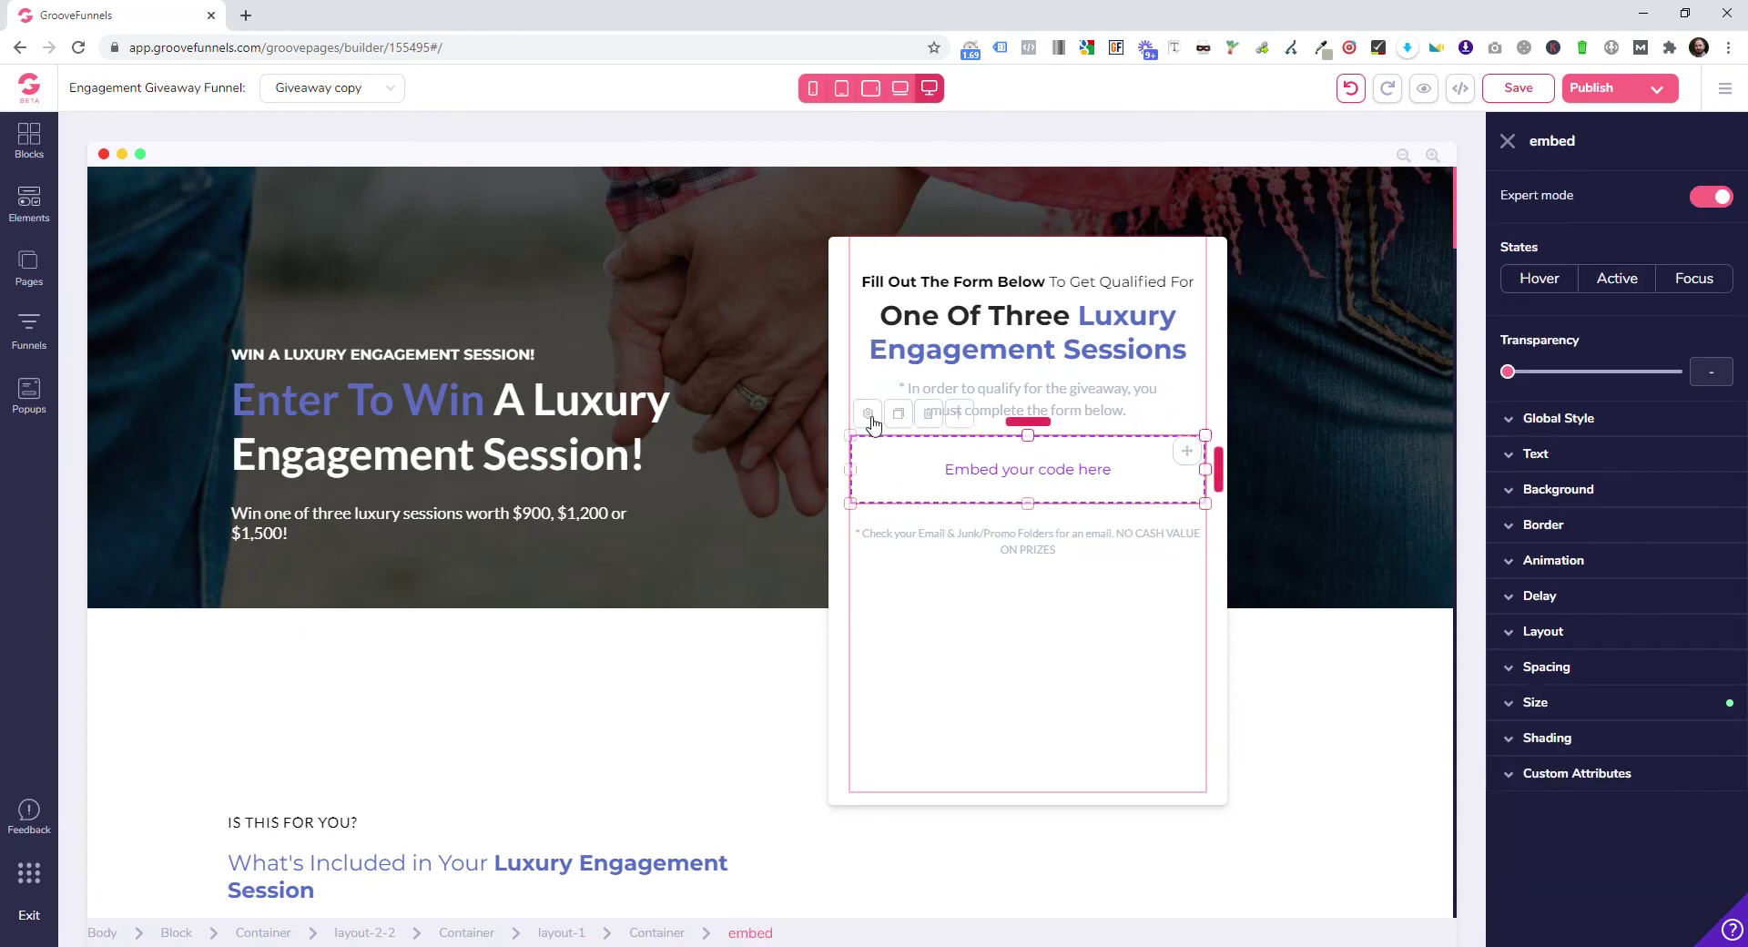
left_click(867, 415)
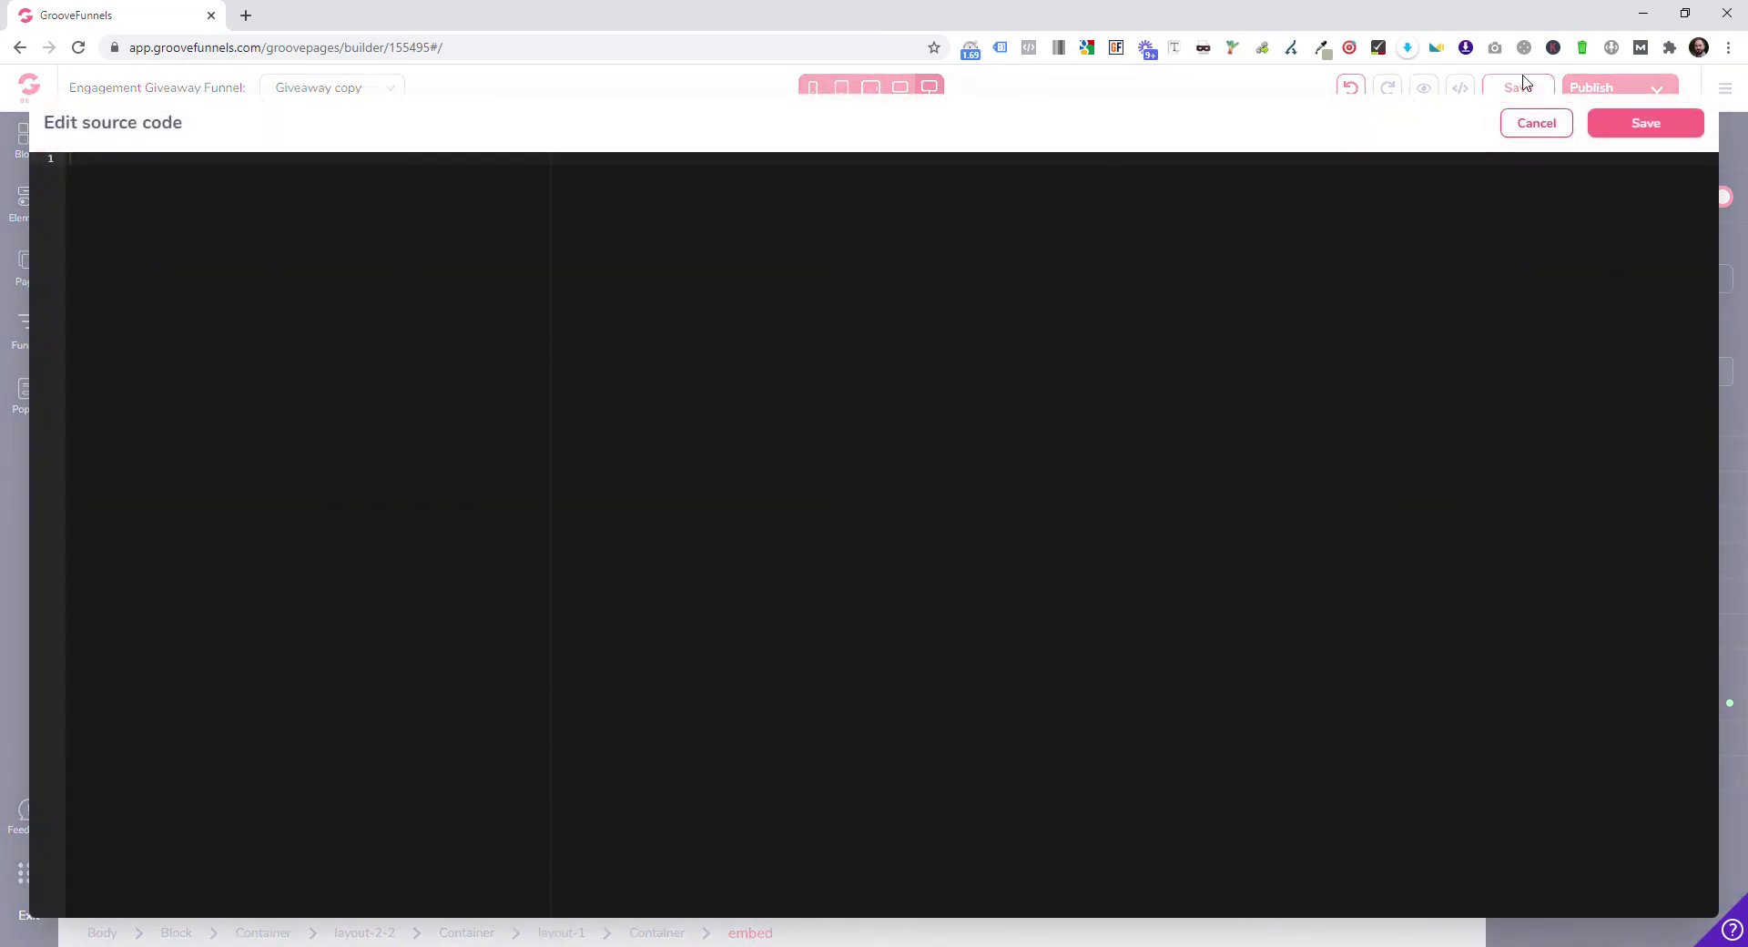
left_click(1558, 124)
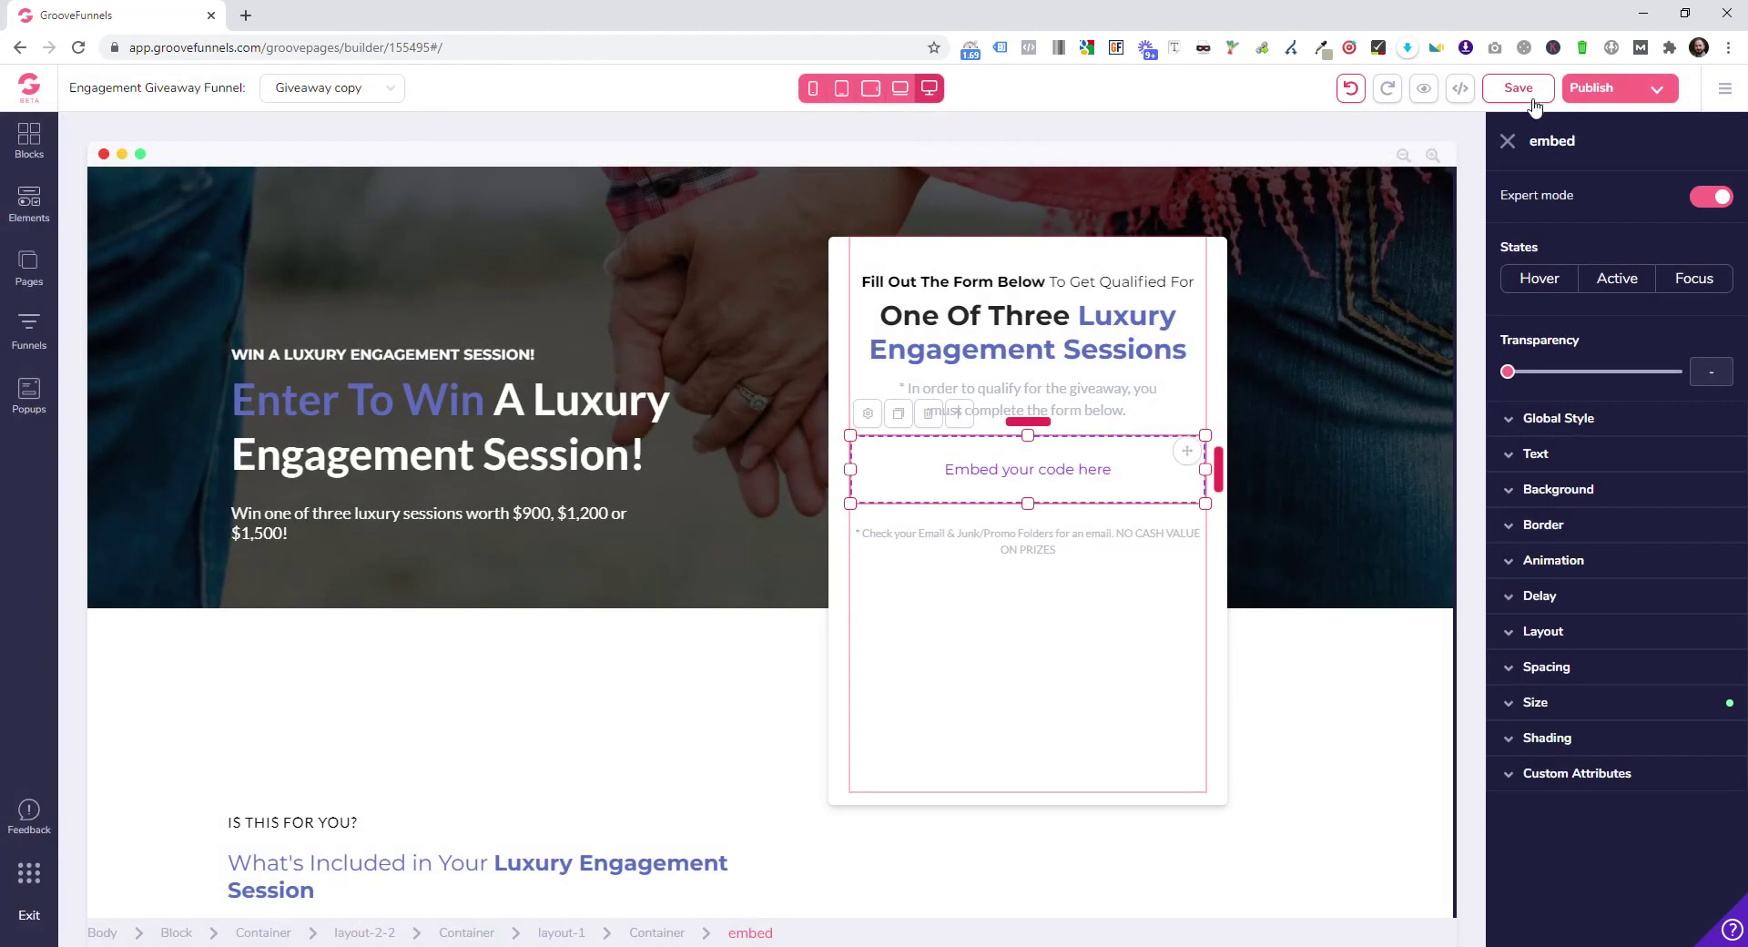